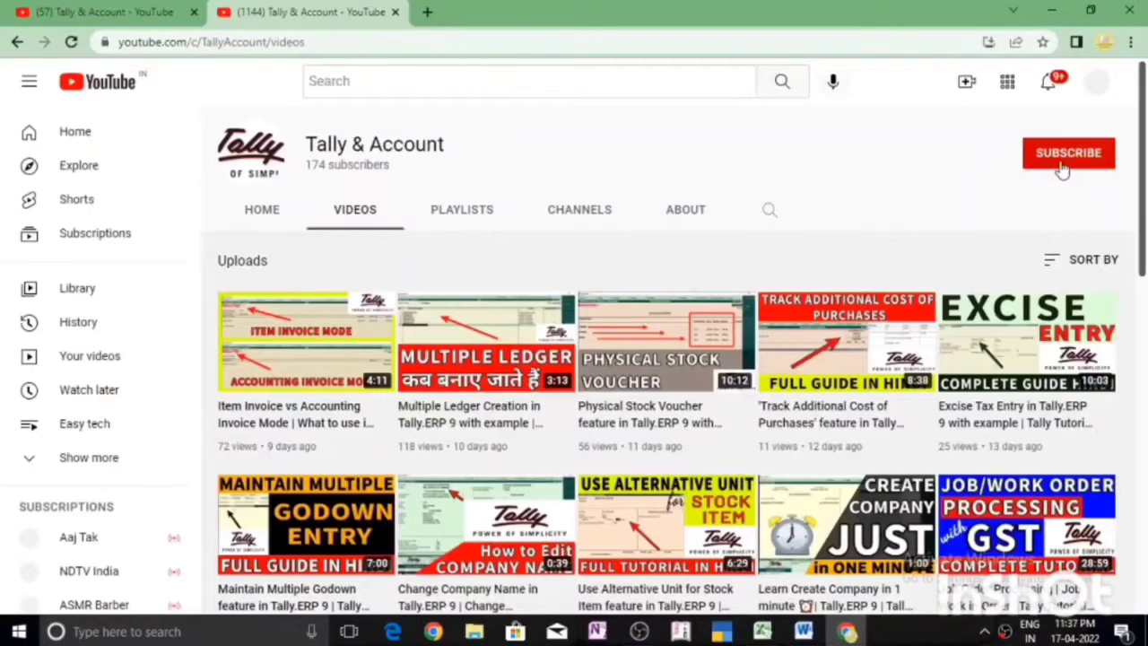
Step: Subscribe to the Tally & Account channel and choose its notification setting
{"action": "left_click", "coordinate": [1062, 168]}
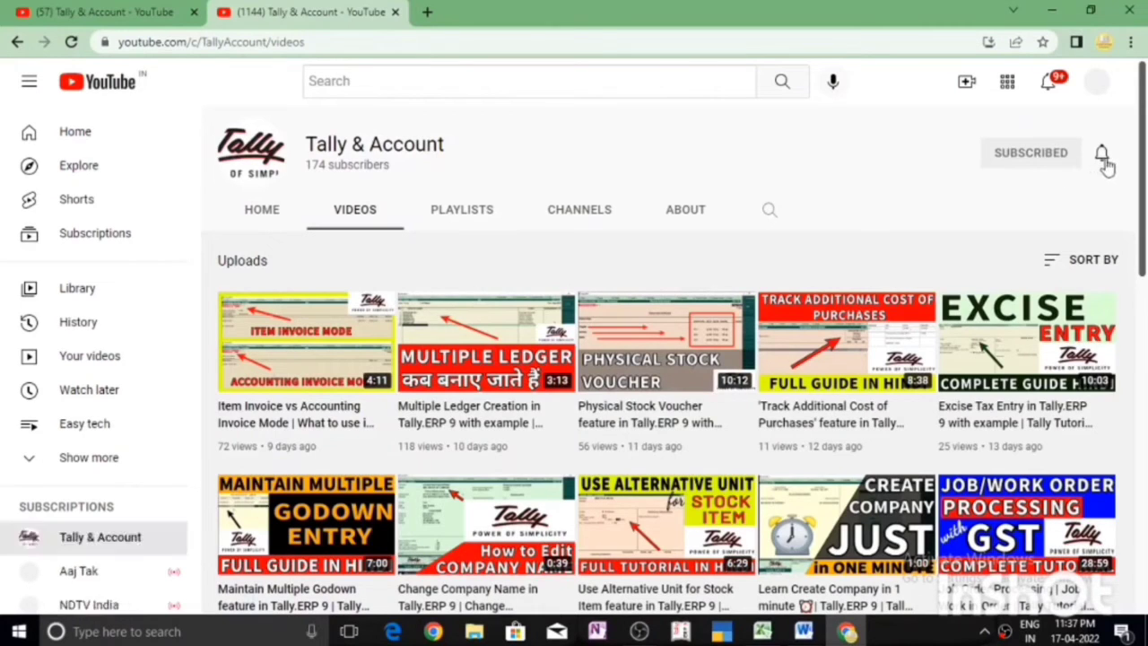
{"action": "left_click", "coordinate": [1105, 161]}
{"action": "left_click", "coordinate": [1043, 193]}
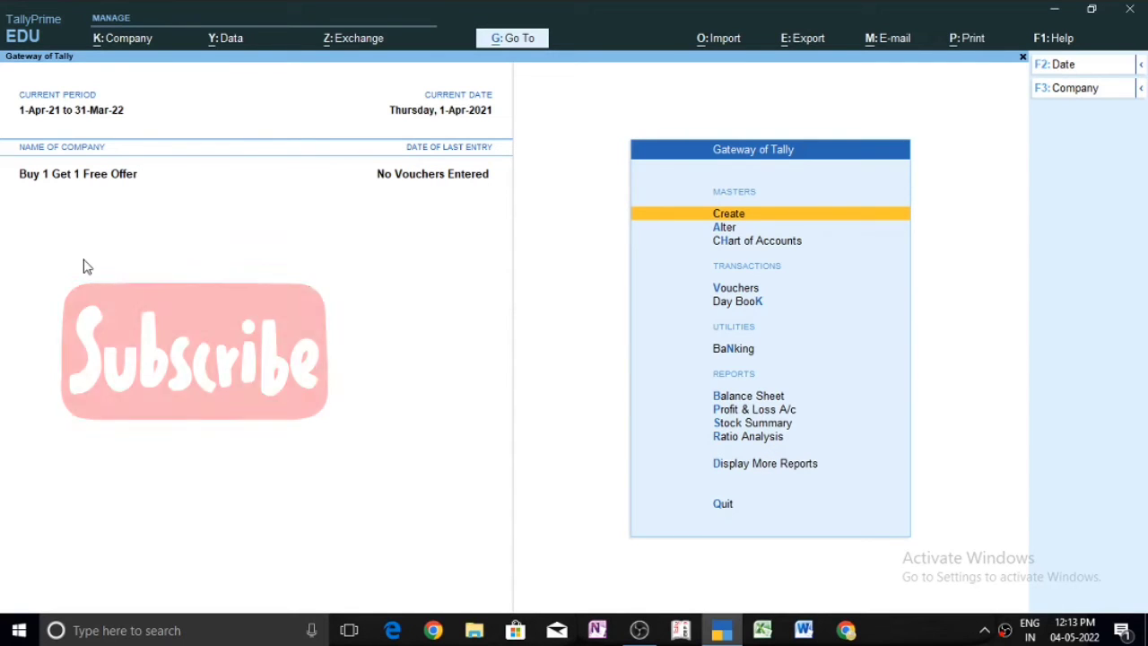
Step: Check the company features for separate Actual and Billed Quantity columns in invoices, and accept the feature settings
{"action": "key", "text": "F11"}
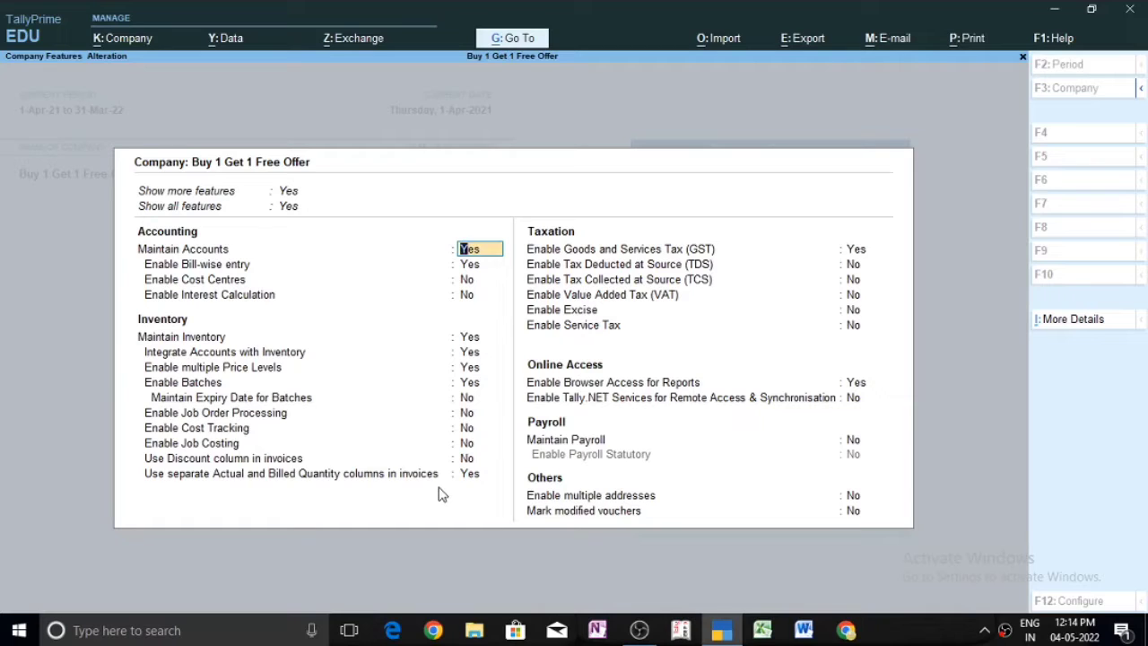
{"action": "key", "text": "Escape"}
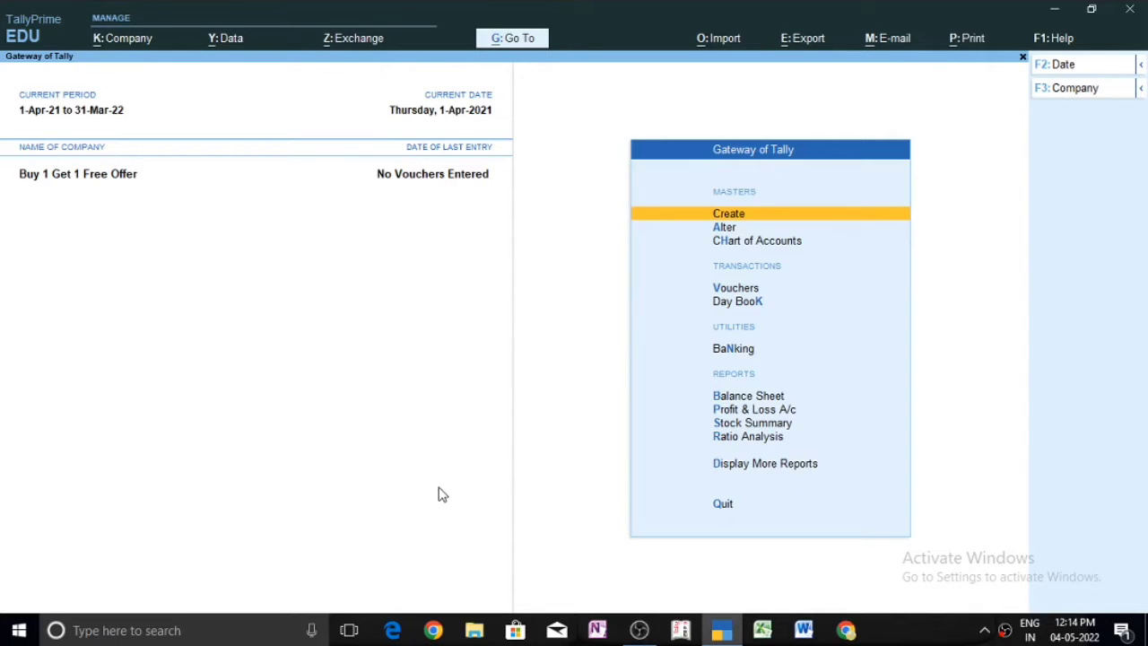
{"action": "key", "text": "F11"}
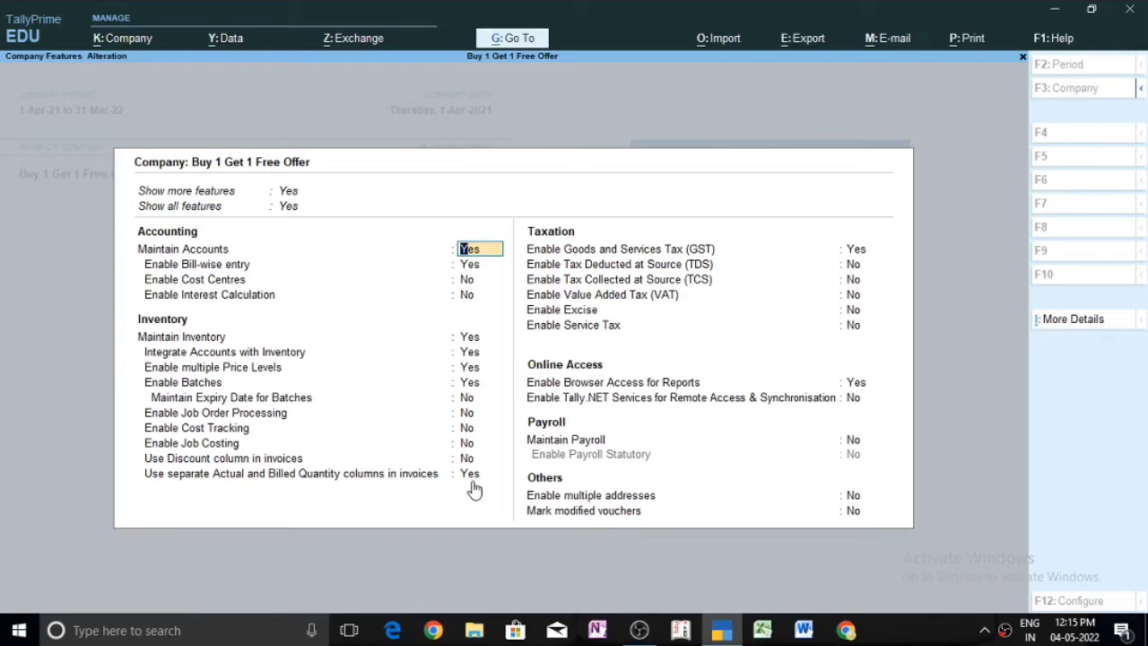
{"action": "key", "text": "ctrl+a"}
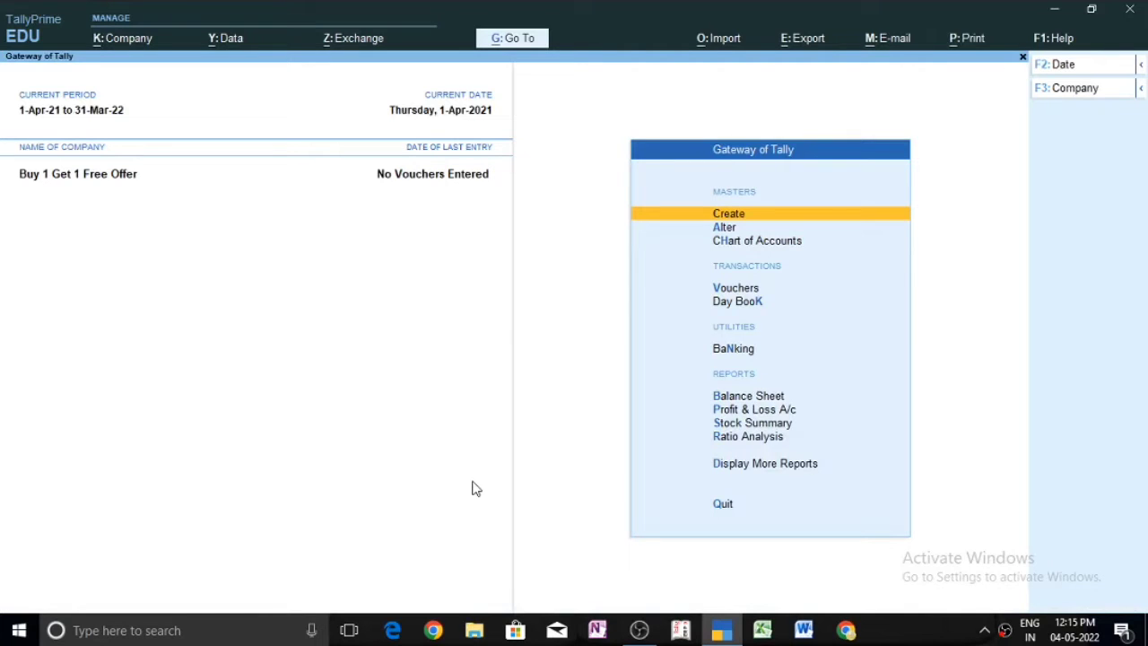
Step: Start a new ledger named Sales A/c
{"action": "left_click", "coordinate": [818, 217]}
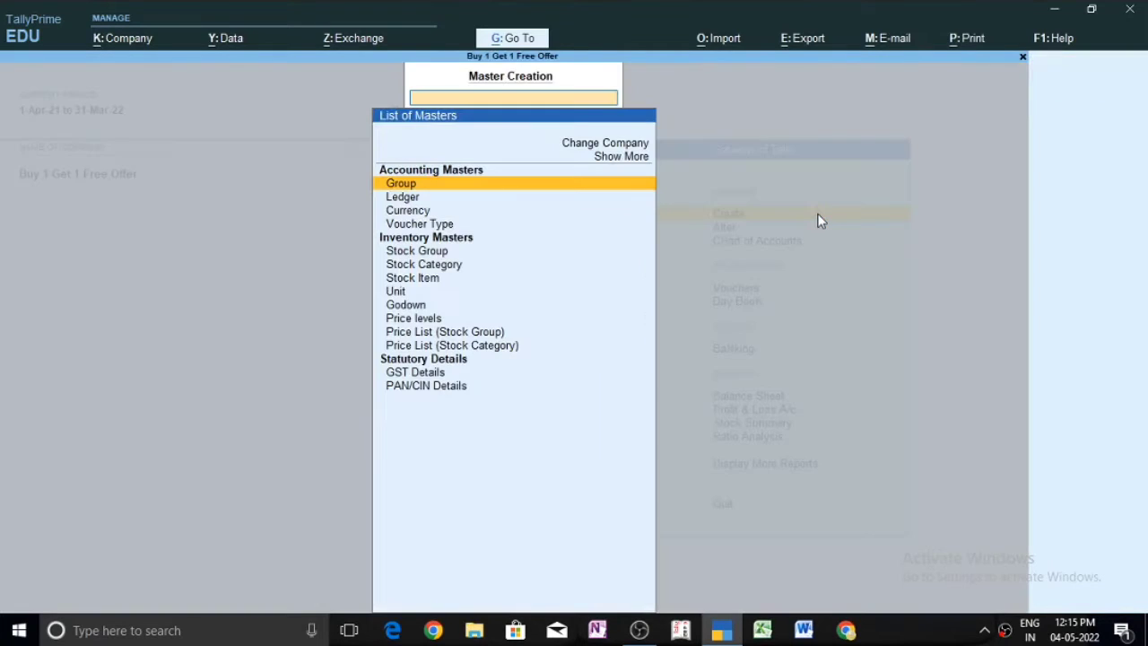
{"action": "key", "text": "Down"}
{"action": "key", "text": "Return"}
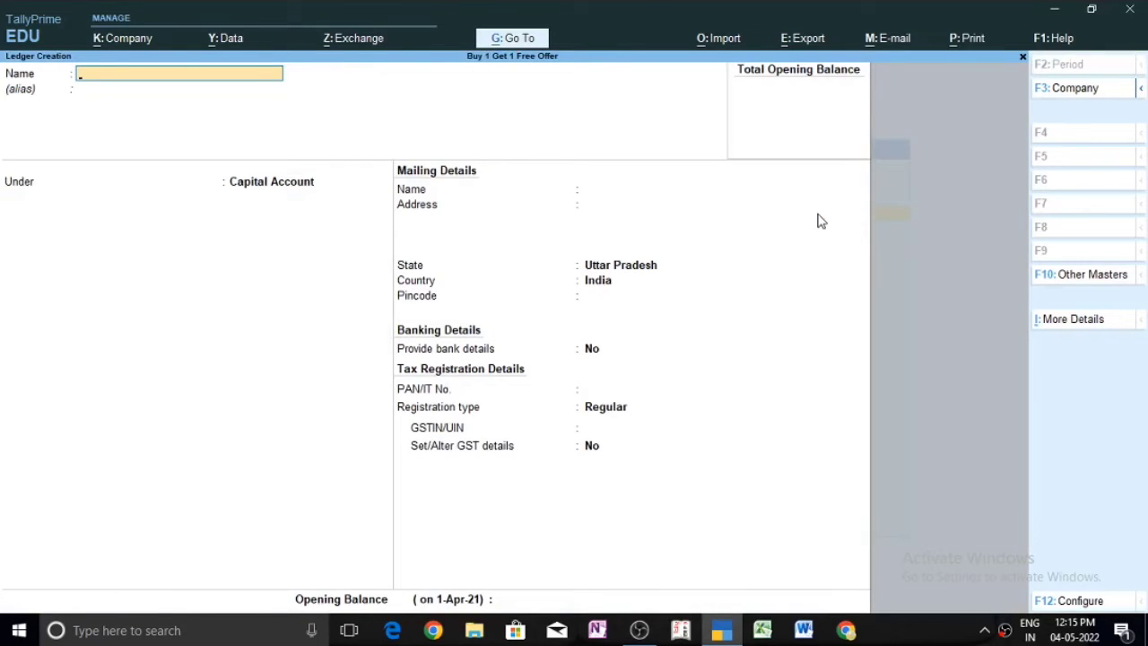
{"action": "type", "text": "Sales A/c"}
{"action": "key", "text": "Return"}
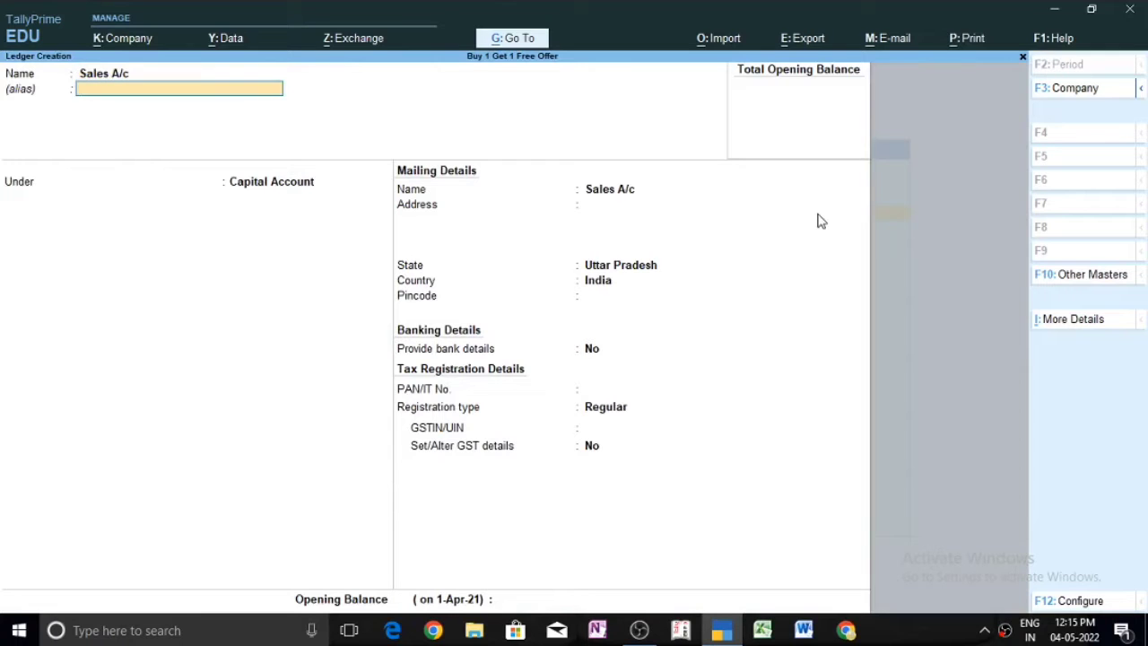
Step: Place the ledger under Sales Accounts with ledger type Not Applicable, keep the remaining defaults and save it
{"action": "key", "text": "Return"}
{"action": "type", "text": "Sa"}
{"action": "key", "text": "Return"}
{"action": "key", "text": "Return"}
{"action": "key", "text": "Return"}
{"action": "key", "text": "Return"}
{"action": "key", "text": "Return"}
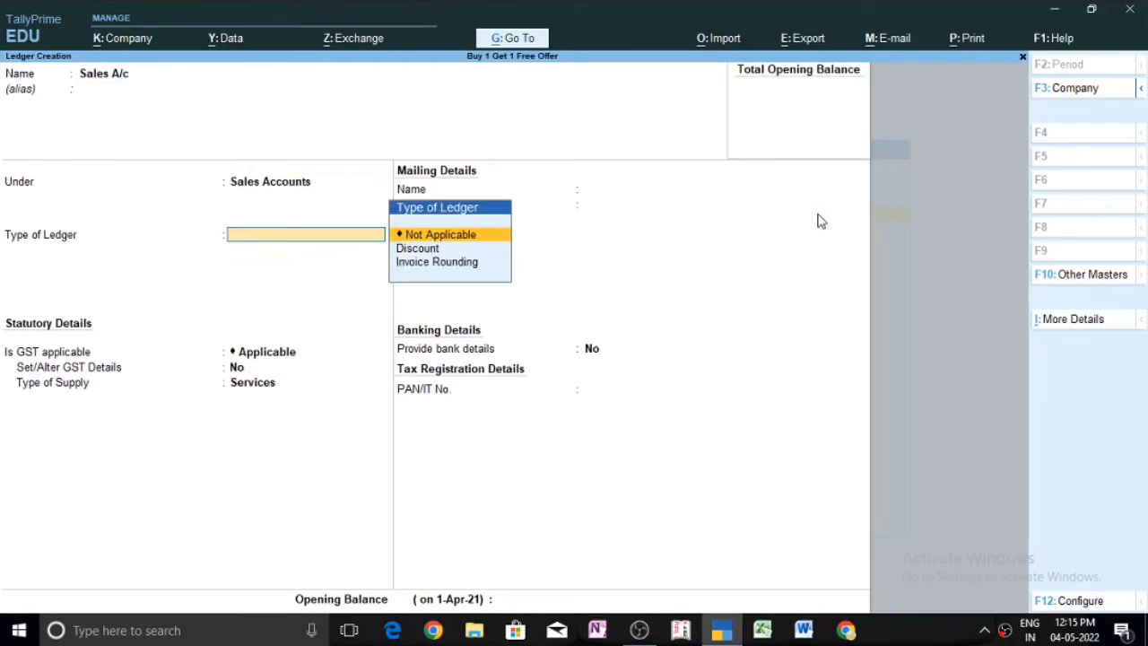
{"action": "key", "text": "Return"}
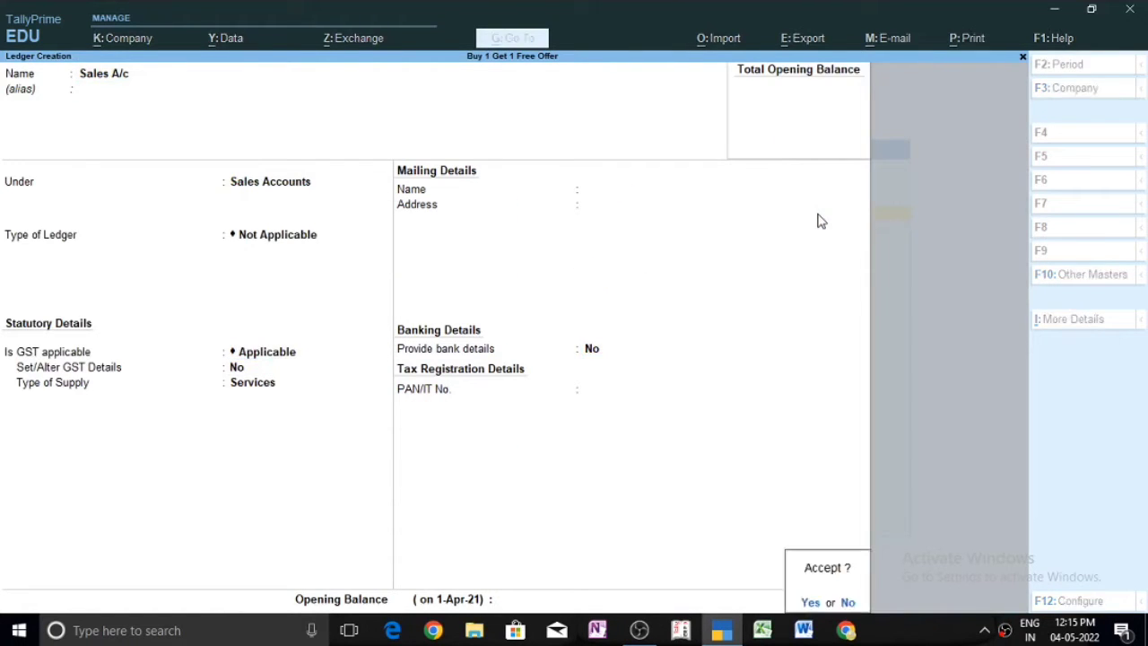
{"action": "key", "text": "Return"}
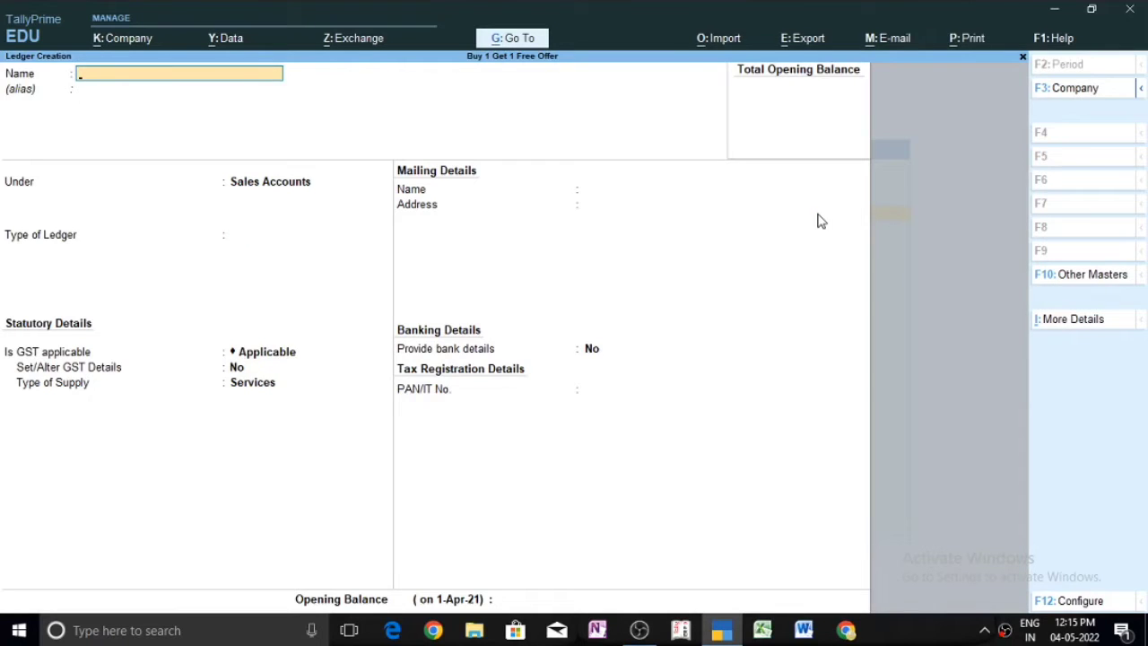
{"action": "key", "text": "Escape"}
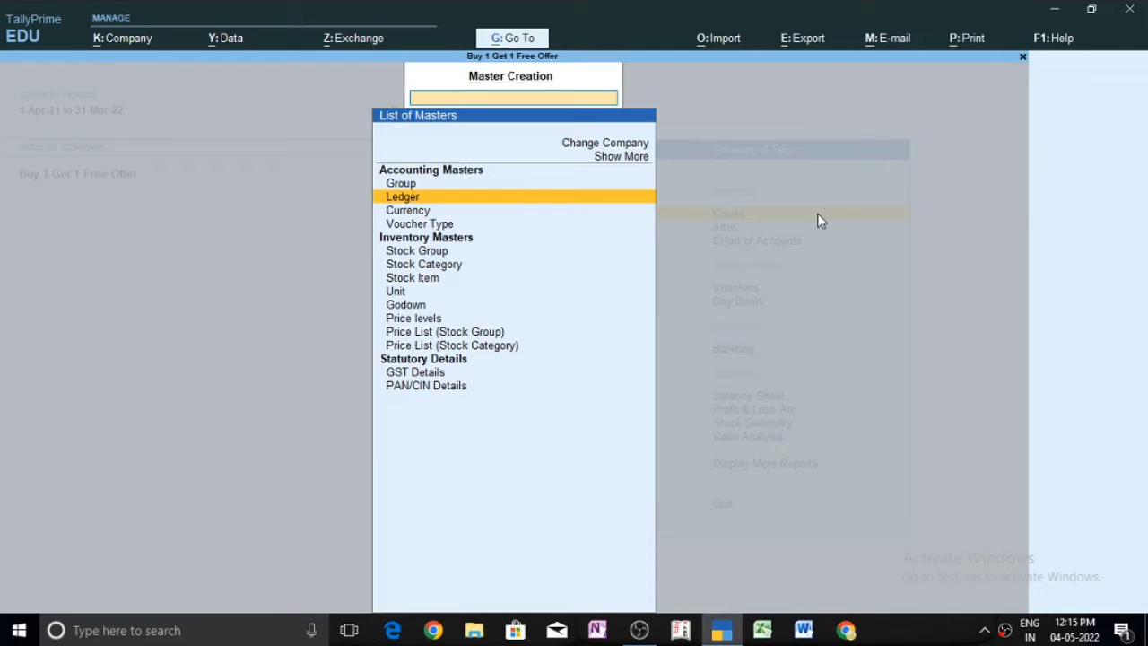
{"action": "key", "text": "Escape"}
Step: Create a stock category named Clothing under Primary
{"action": "left_click", "coordinate": [818, 220]}
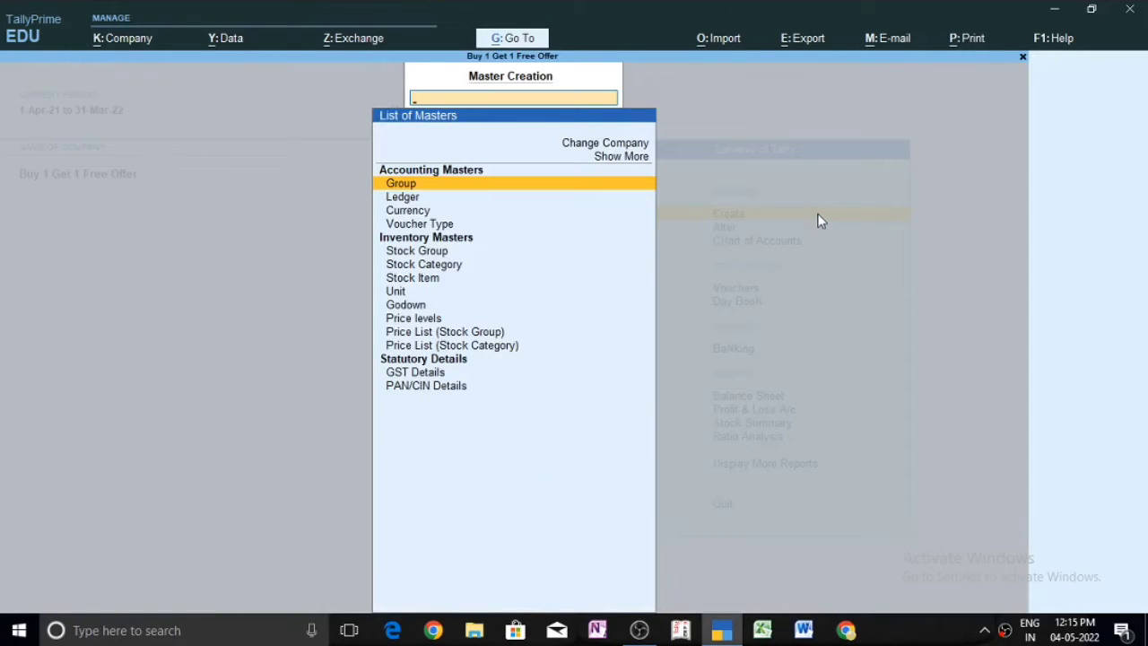
{"action": "key", "text": "Down"}
{"action": "key", "text": "Down"}
{"action": "key", "text": "Down"}
{"action": "key", "text": "Down"}
{"action": "key", "text": "Down"}
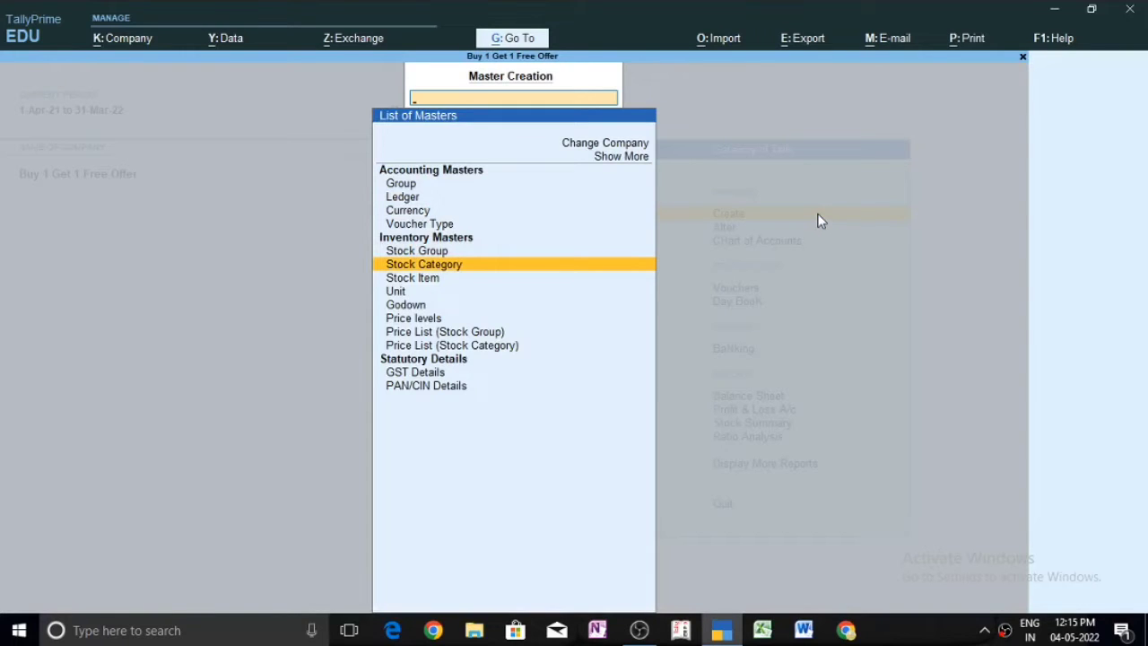
{"action": "key", "text": "Return"}
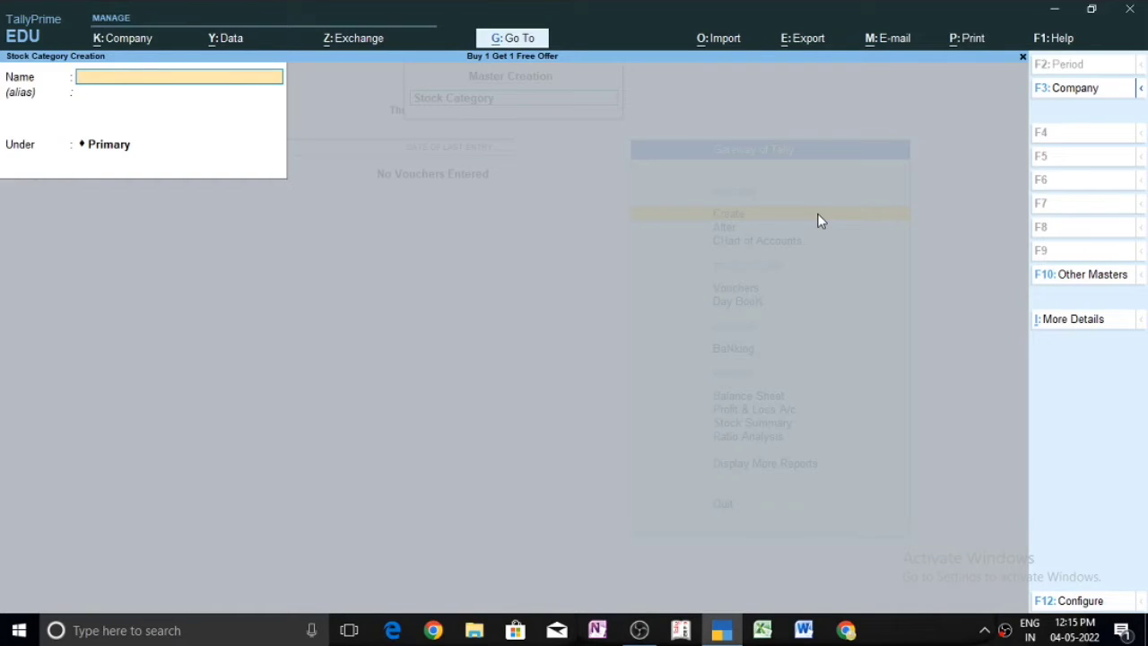
{"action": "type", "text": "Clothing"}
{"action": "key", "text": "Return"}
{"action": "key", "text": "Return"}
{"action": "key", "text": "Return"}
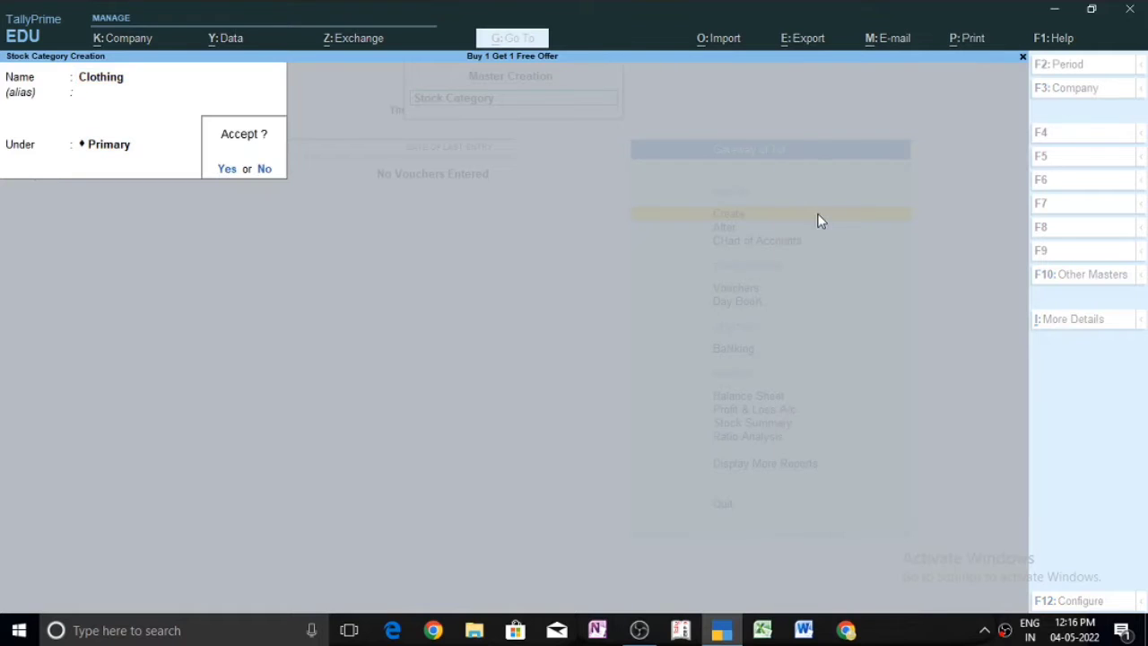
{"action": "key", "text": "Return"}
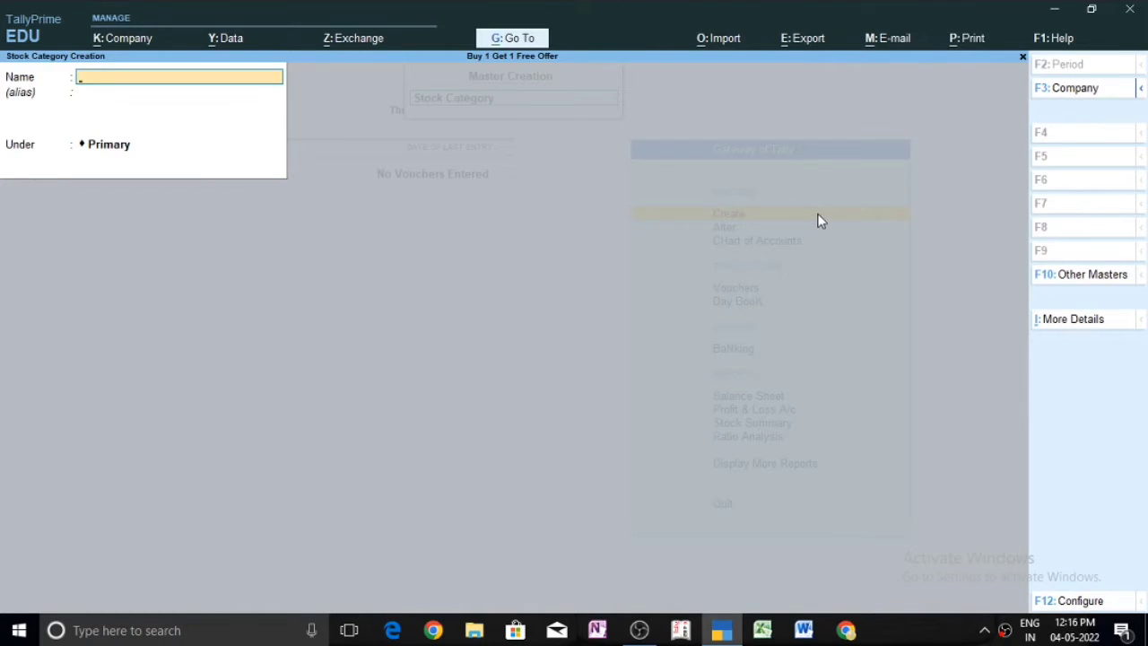
{"action": "key", "text": "Escape"}
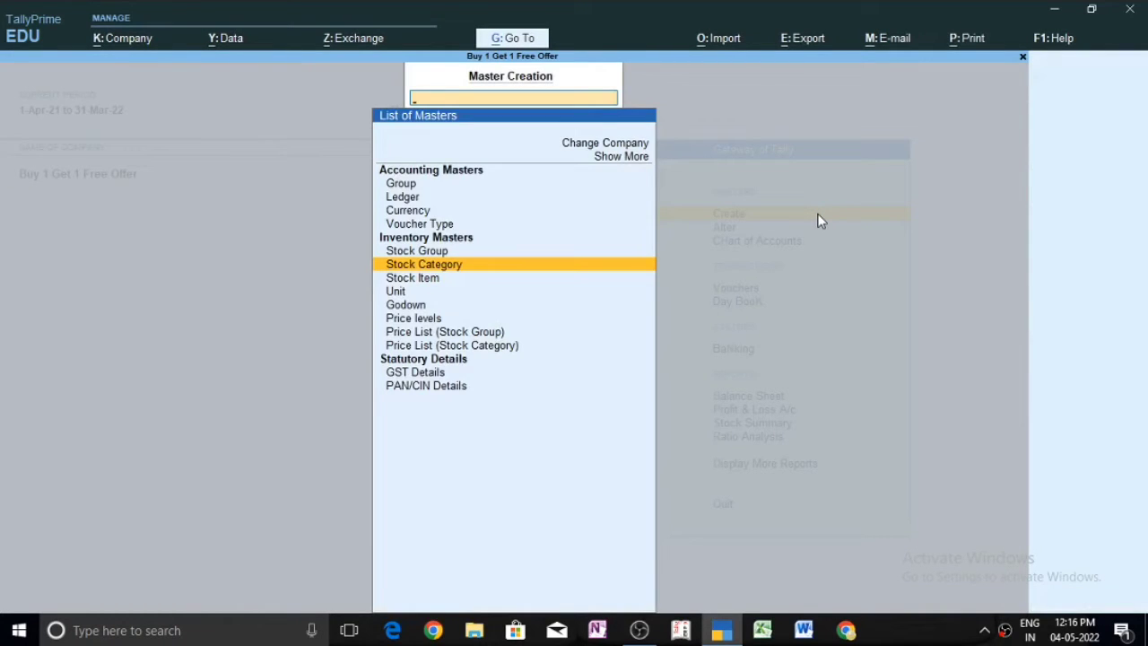
Step: Create a simple unit with symbol pcs, formal name Pieces, quantity code Not Applicable and 0 decimal places
{"action": "key", "text": "Down"}
{"action": "key", "text": "Down"}
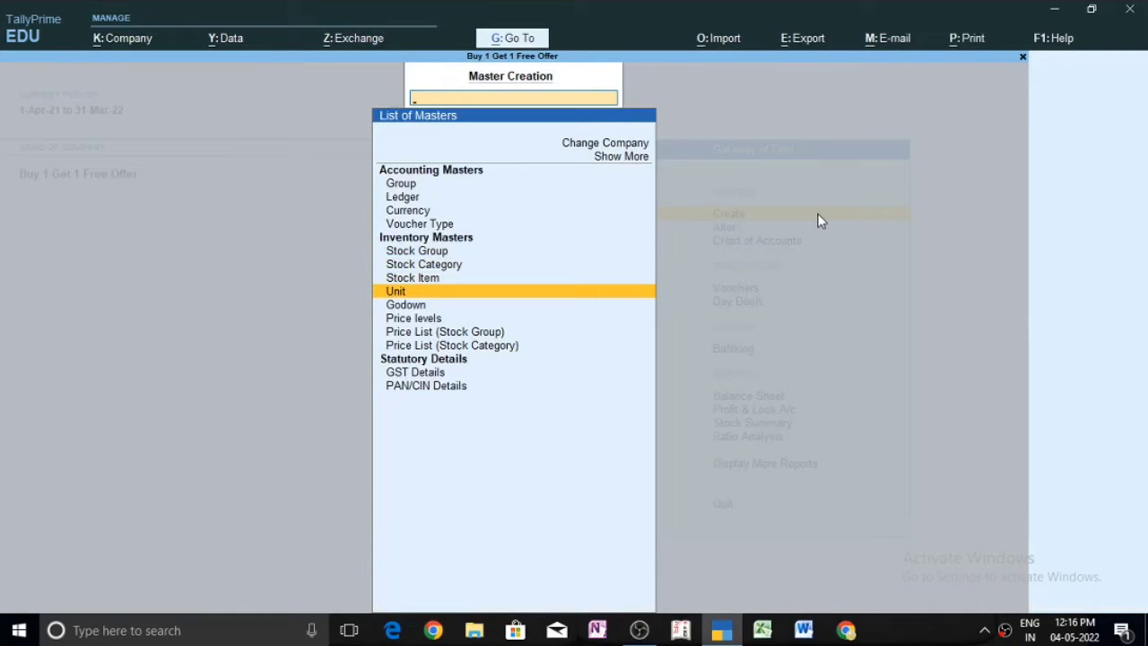
{"action": "key", "text": "Return"}
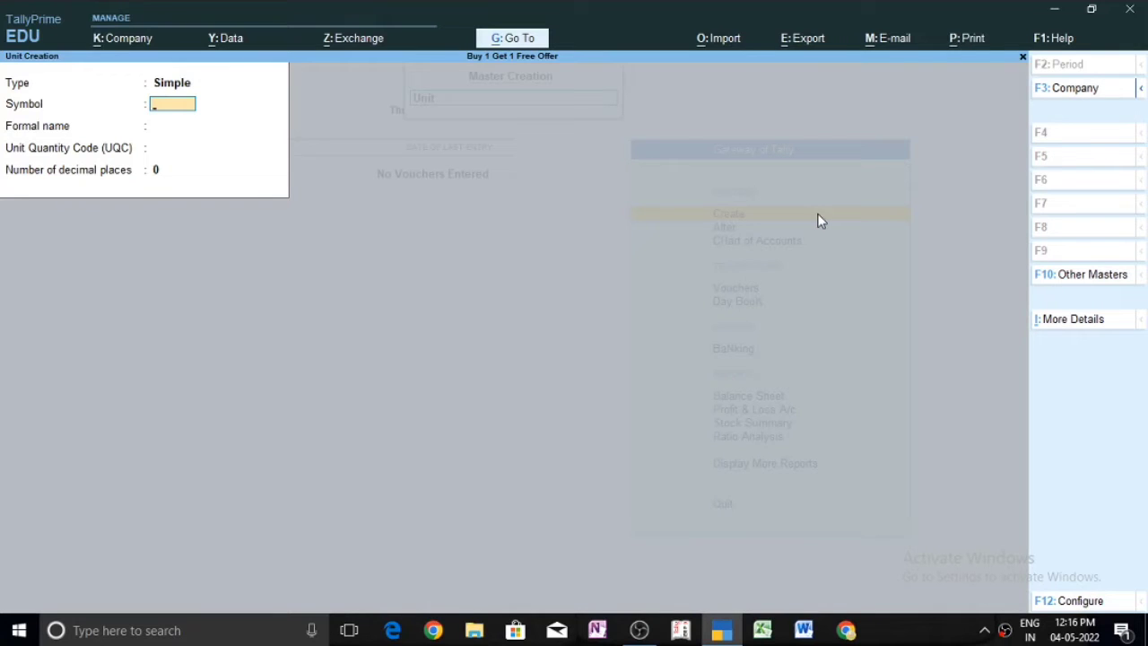
{"action": "type", "text": "pcs"}
{"action": "key", "text": "Return"}
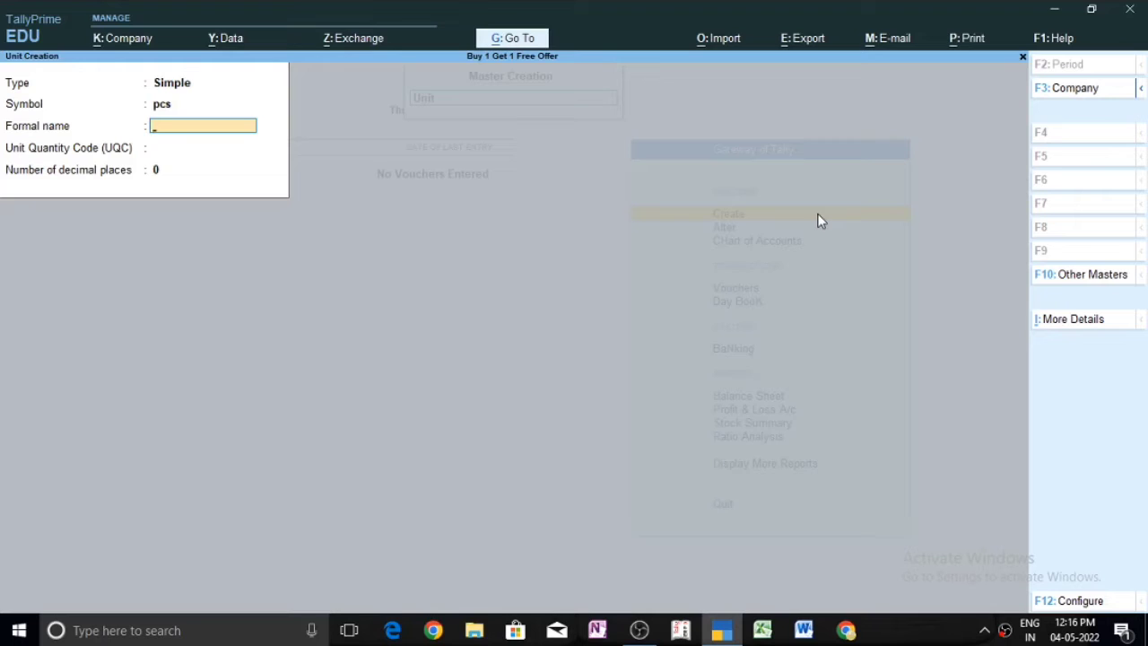
{"action": "type", "text": "Pieces"}
{"action": "key", "text": "Return"}
{"action": "key", "text": "Return"}
{"action": "key", "text": "Return"}
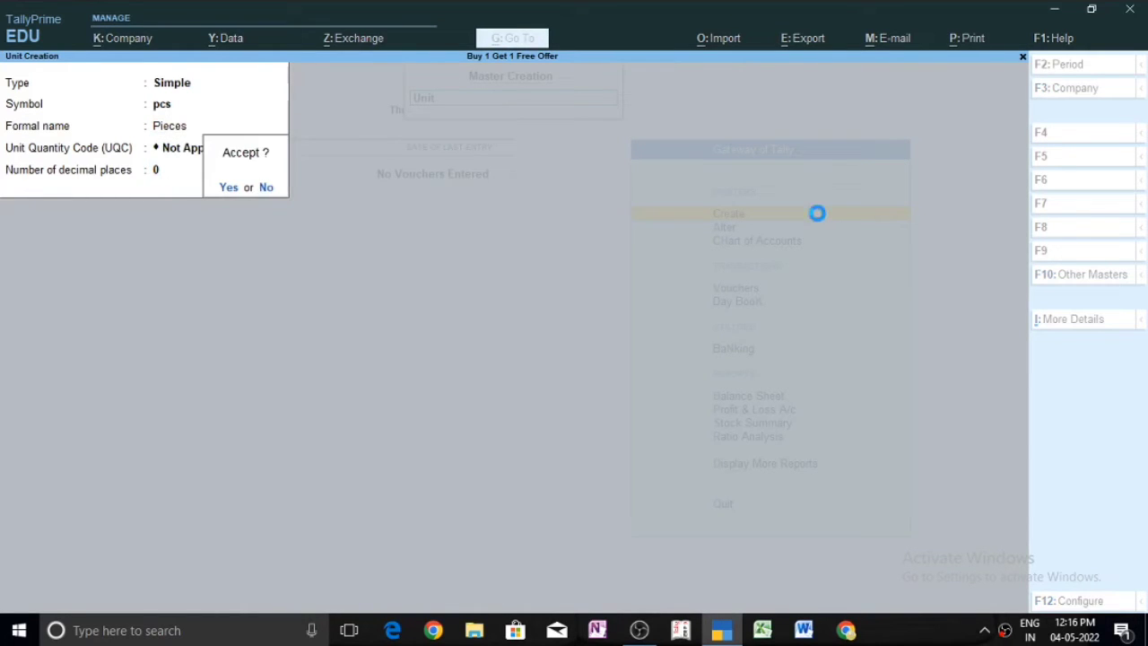
{"action": "key", "text": "Return"}
{"action": "key", "text": "Escape"}
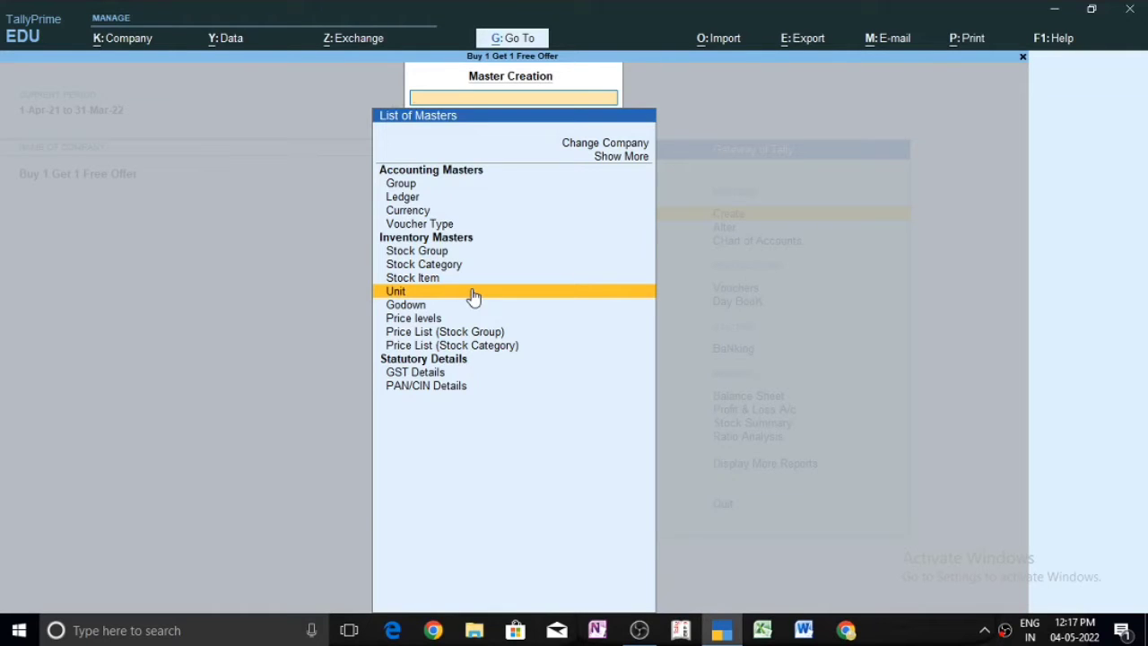
Step: Start a stock item named TShirt under Primary with pcs as its unit
{"action": "key", "text": "Up"}
{"action": "key", "text": "Return"}
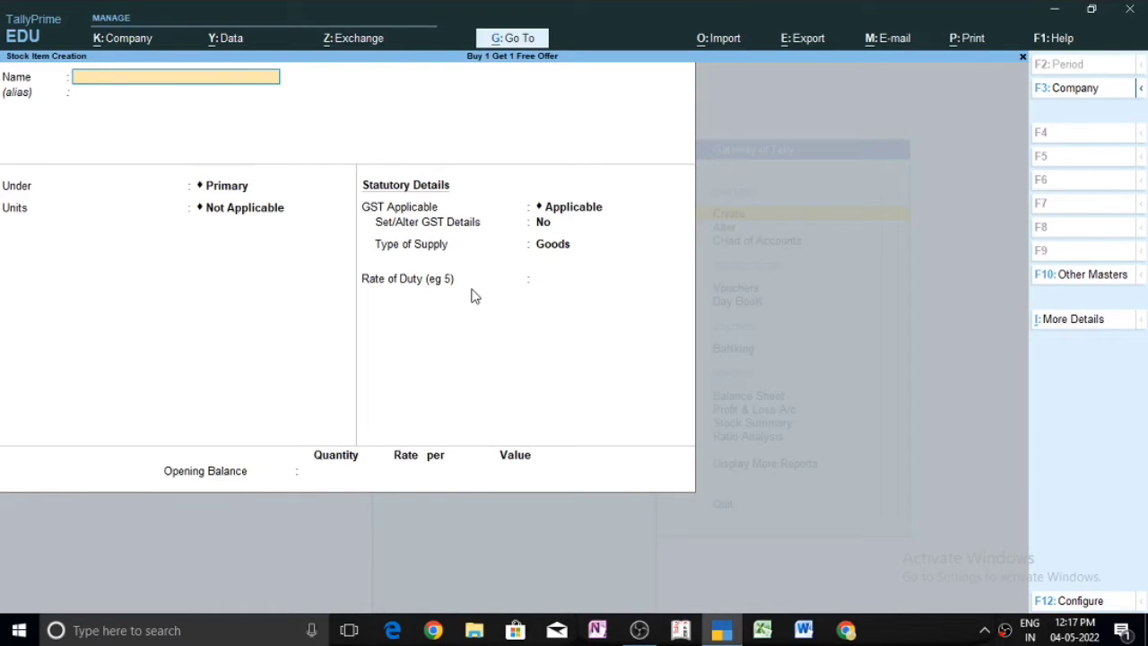
{"action": "type", "text": "TShirt"}
{"action": "key", "text": "Return"}
{"action": "key", "text": "Return"}
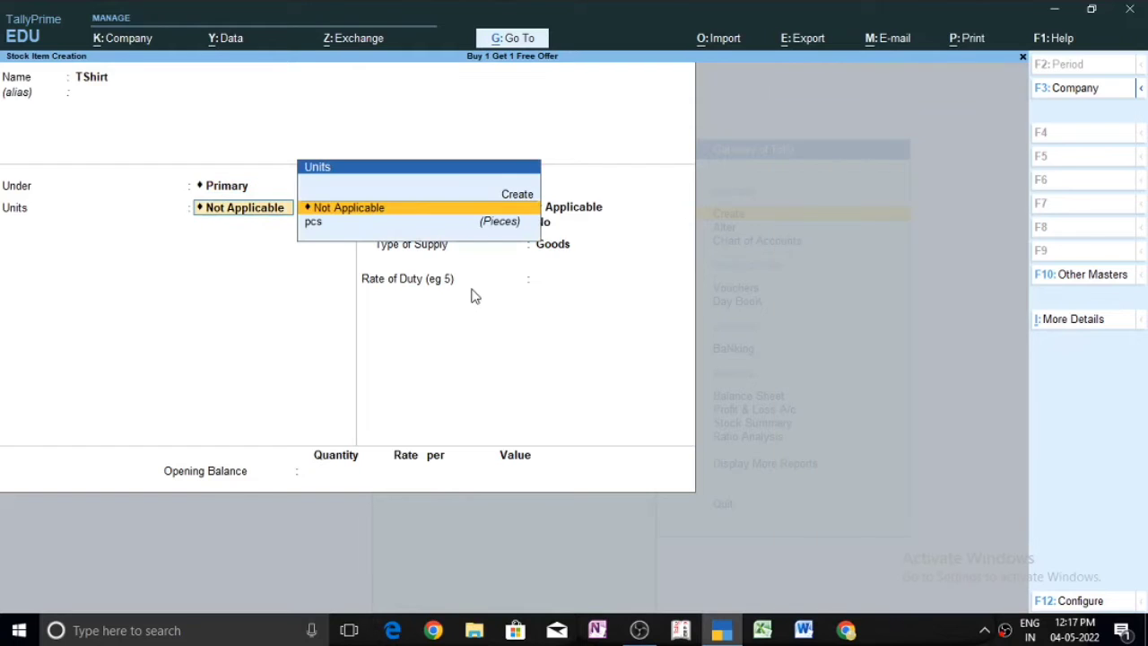
{"action": "key", "text": "Down"}
{"action": "key", "text": "Return"}
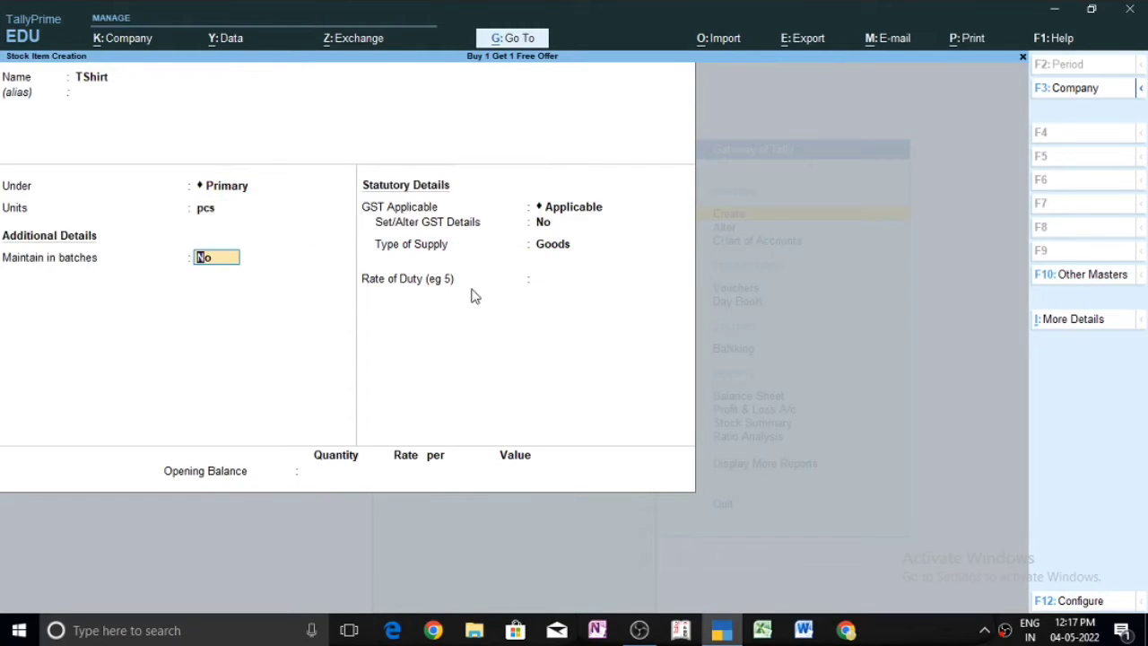
Step: Keep batches off, GST Applicable and supply type Goods for the TShirt item, accept it and return to the Gateway of Tally
{"action": "key", "text": "Return"}
{"action": "key", "text": "Return"}
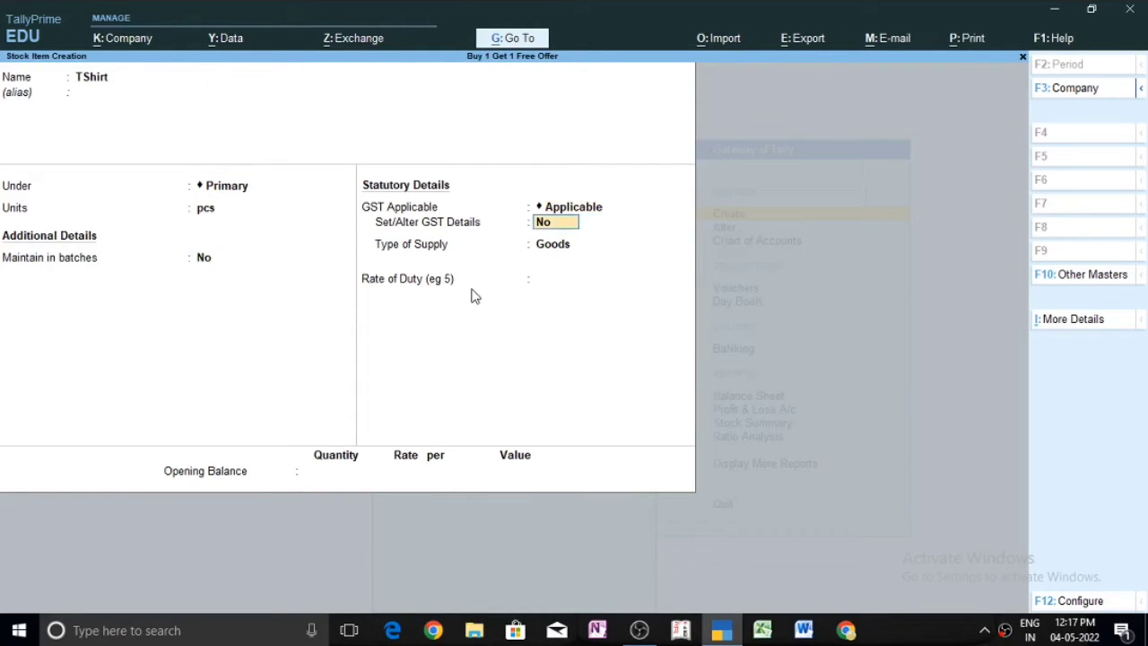
{"action": "key", "text": "Return"}
{"action": "key", "text": "Return"}
{"action": "key", "text": "Return"}
{"action": "key", "text": "Return"}
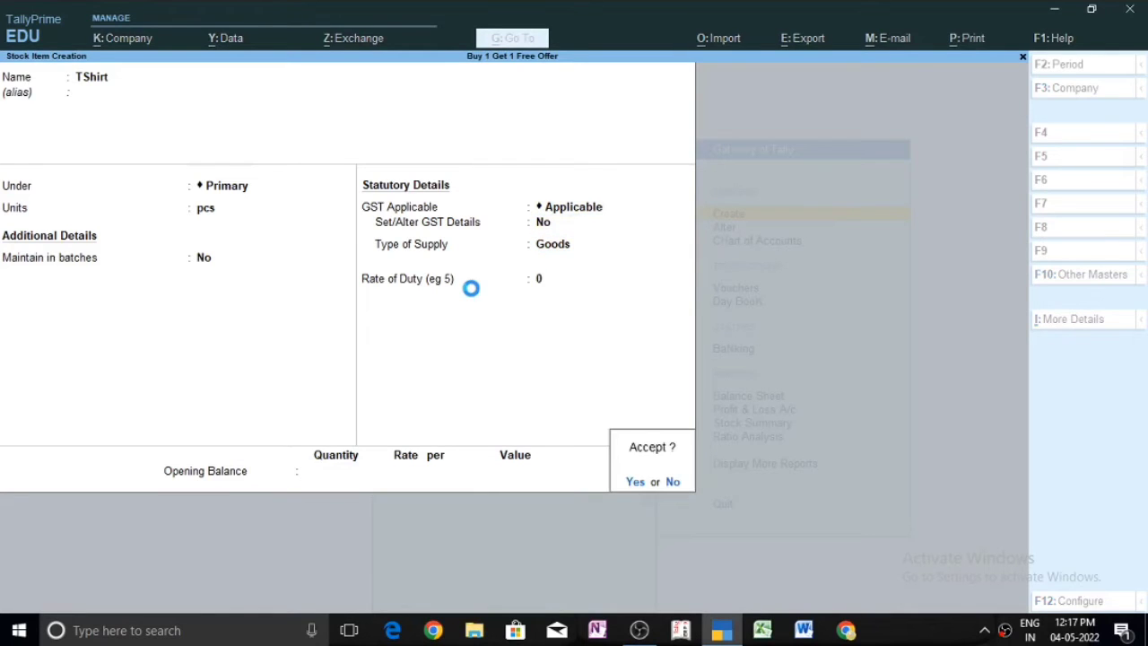
{"action": "key", "text": "Return"}
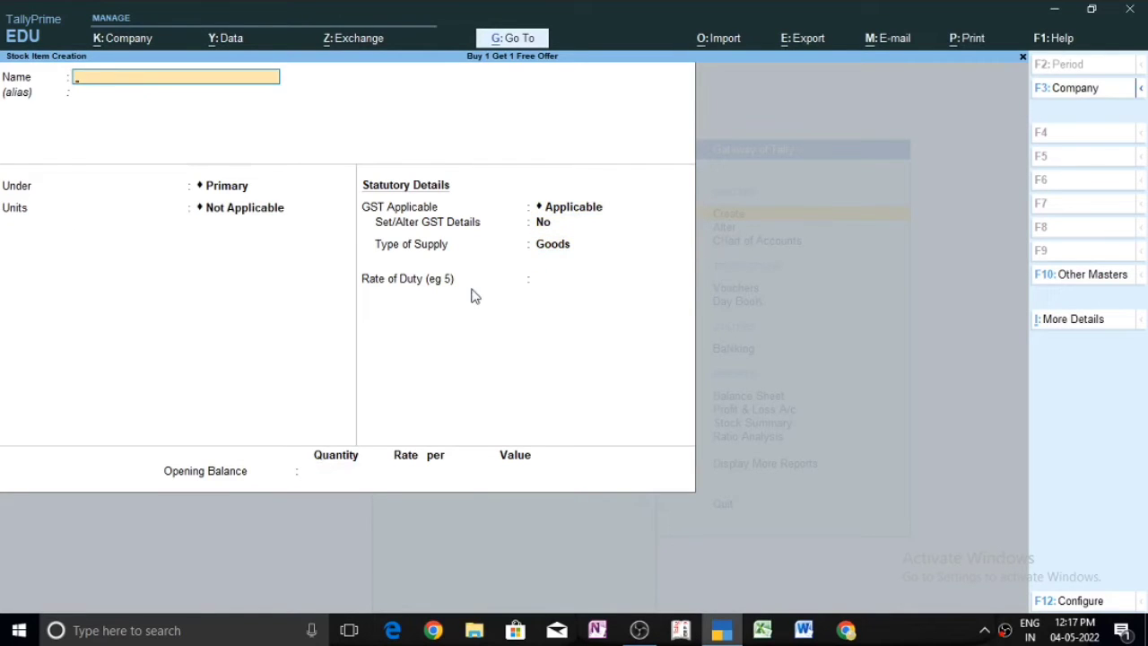
{"action": "key", "text": "Escape"}
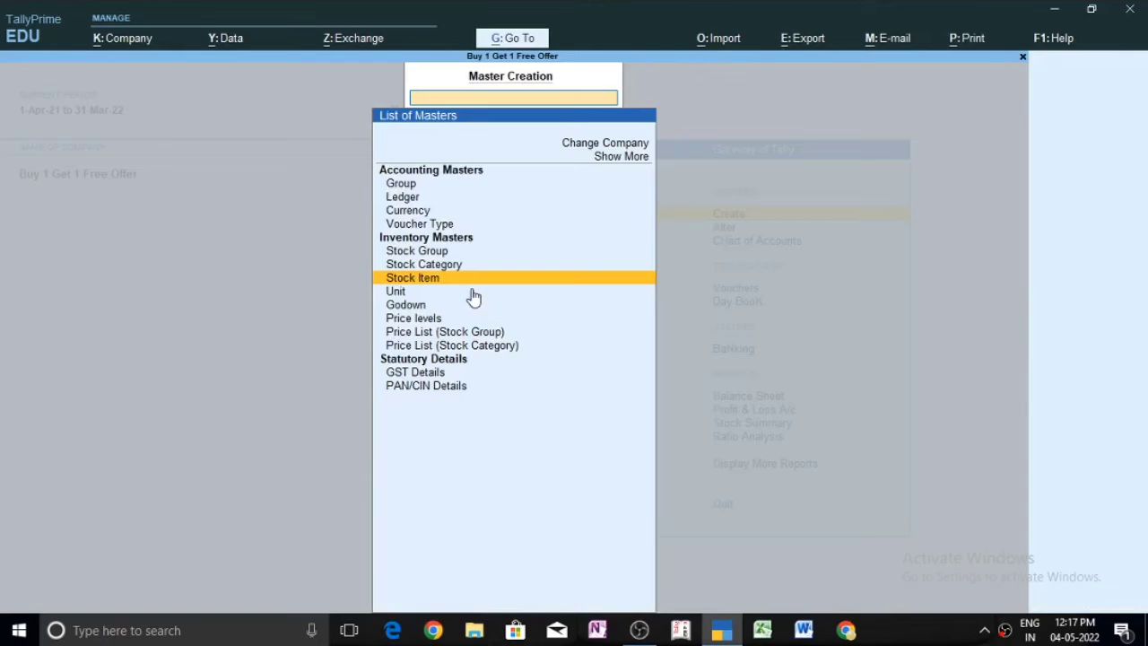
{"action": "key", "text": "Escape"}
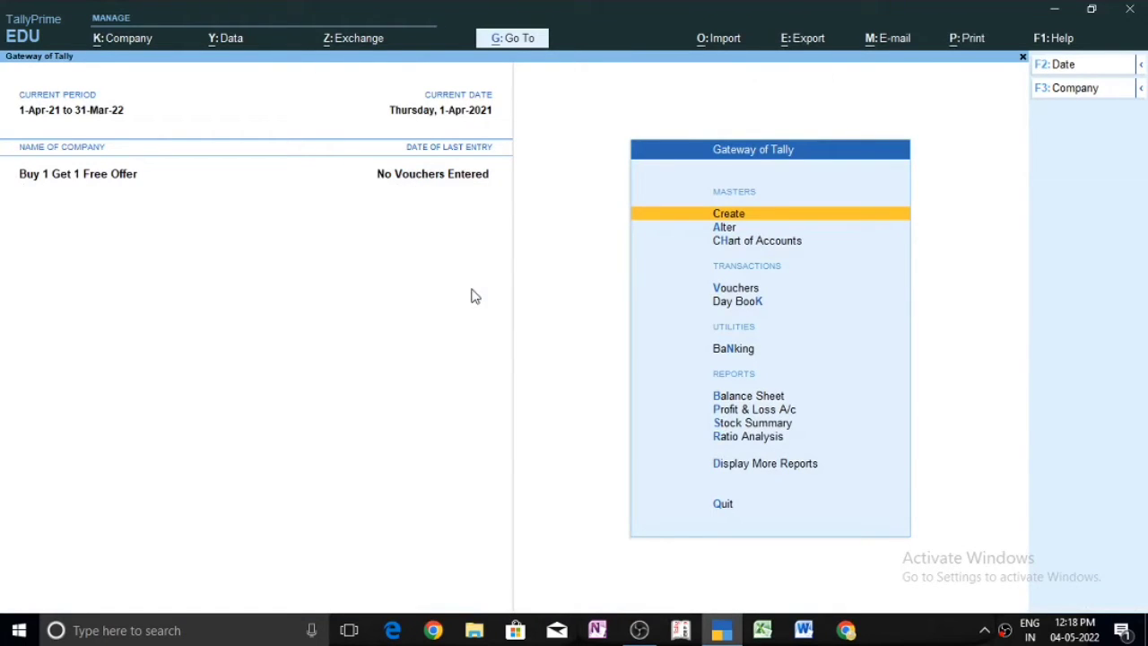
Step: Open voucher entry and switch to a new Sales voucher
{"action": "key", "text": "Down"}
{"action": "key", "text": "Down"}
{"action": "key", "text": "Down"}
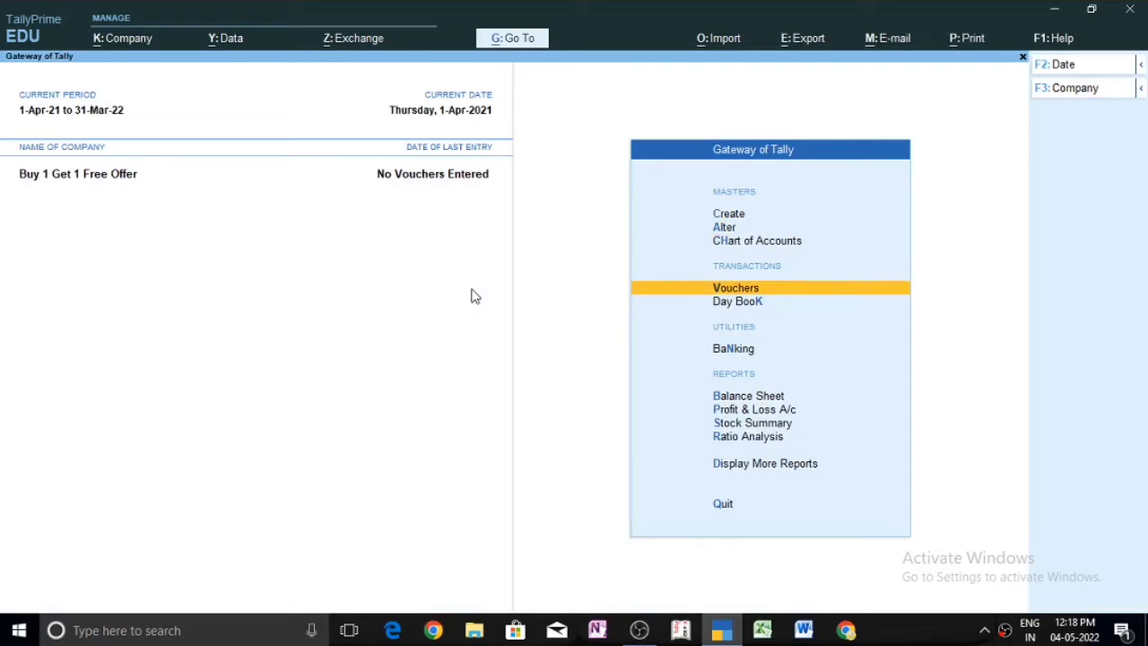
{"action": "left_click", "coordinate": [759, 294]}
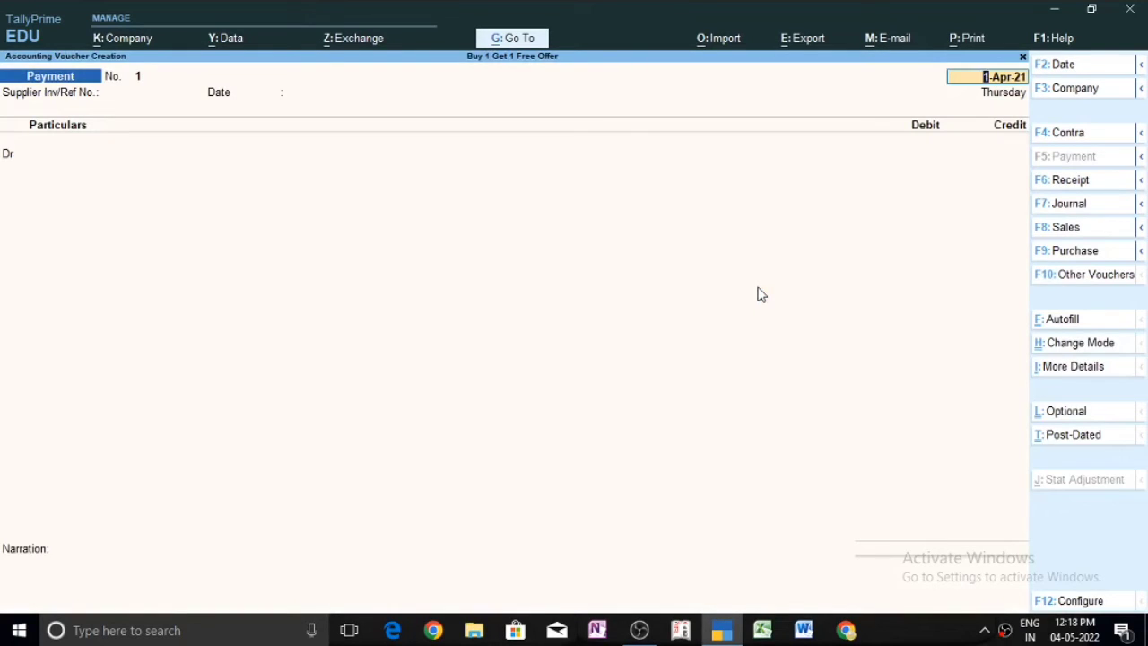
{"action": "key", "text": "F8"}
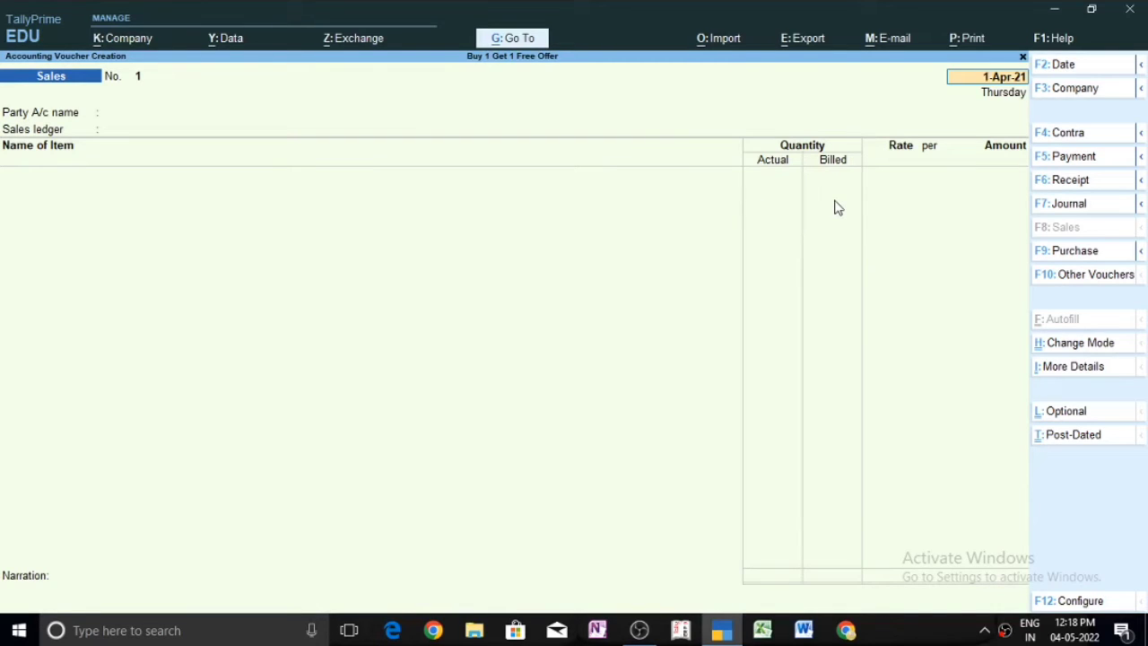
Step: Keep the voucher date 1-Apr-21, choose Cash as the party with default dispatch and party details, and select Sales A/c as the sales ledger
{"action": "key", "text": "Return"}
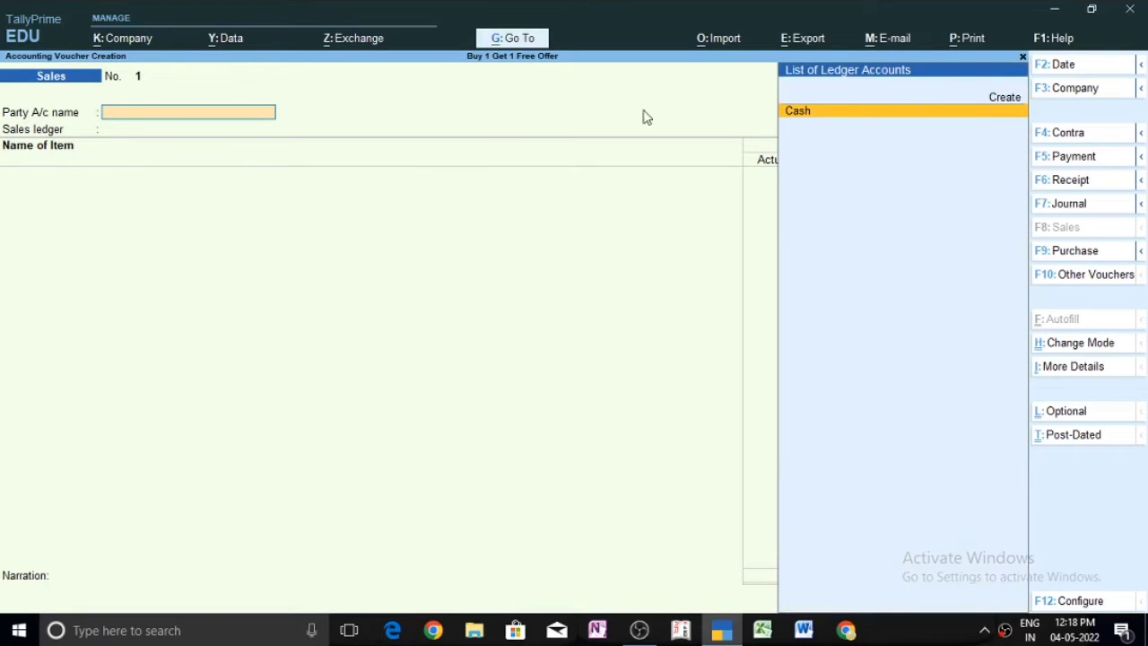
{"action": "left_click", "coordinate": [903, 115]}
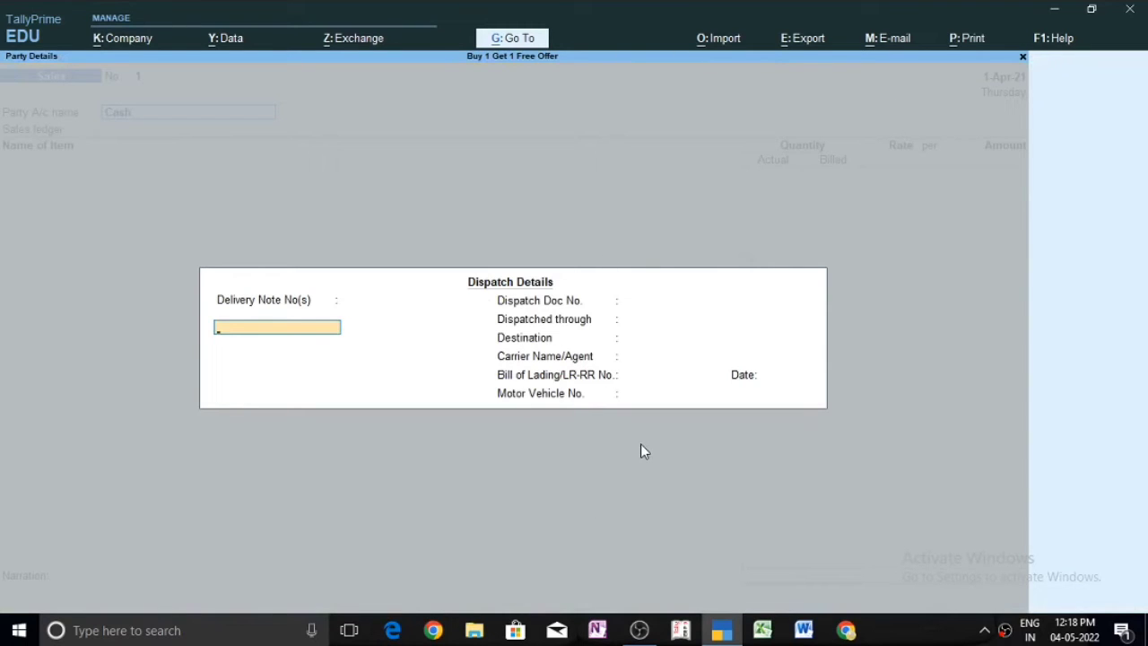
{"action": "key", "text": "ctrl+a"}
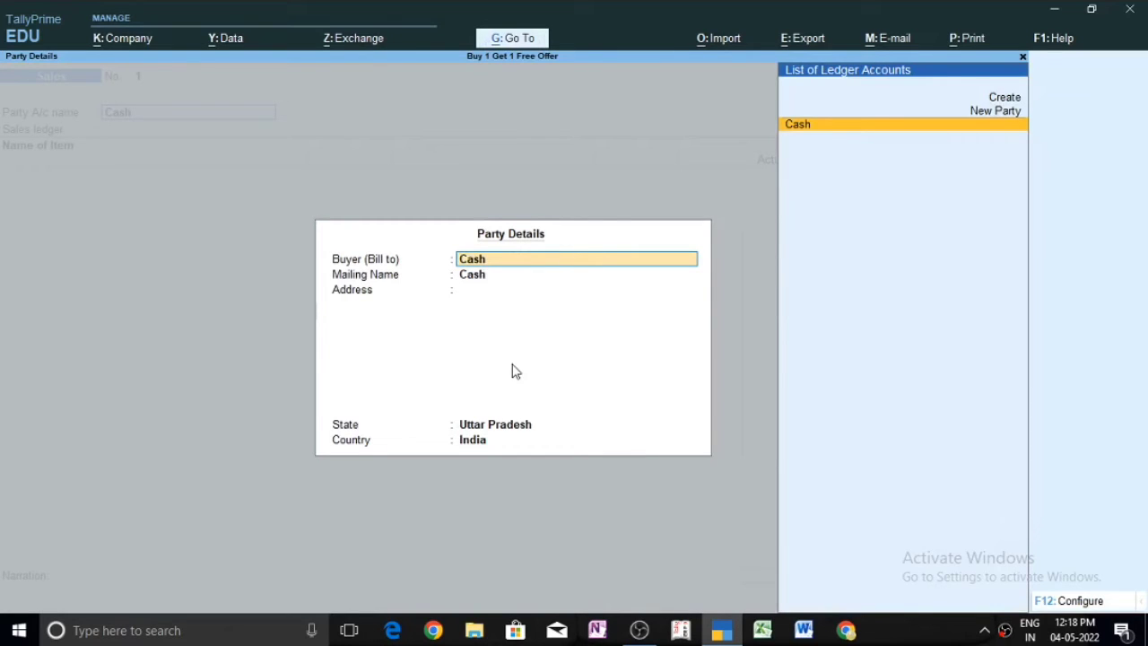
{"action": "key", "text": "ctrl+a"}
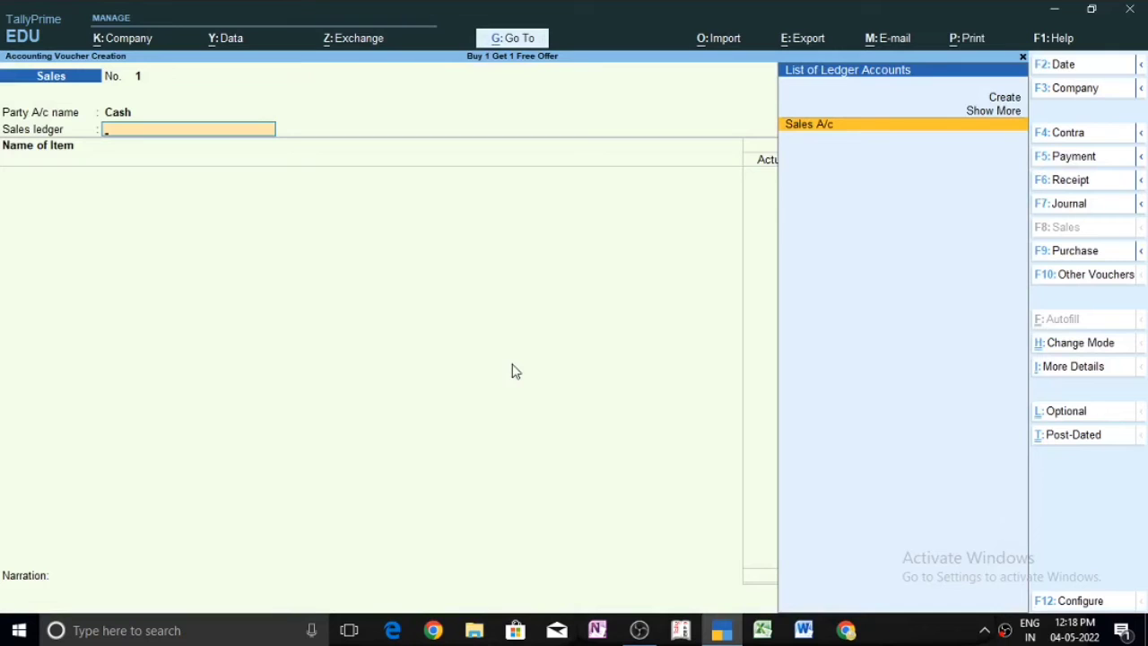
{"action": "key", "text": "Return"}
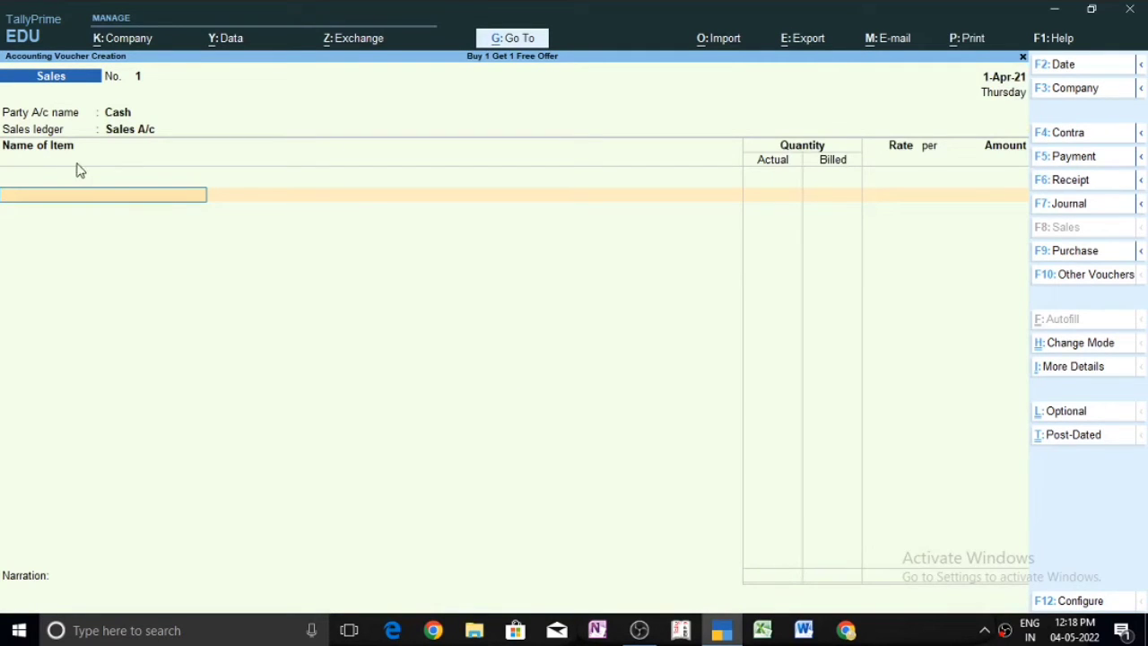
Step: Add the TShirt item to the sales voucher with an actual quantity of 3 pcs and a billed quantity of 2 pcs
{"action": "type", "text": "T"}
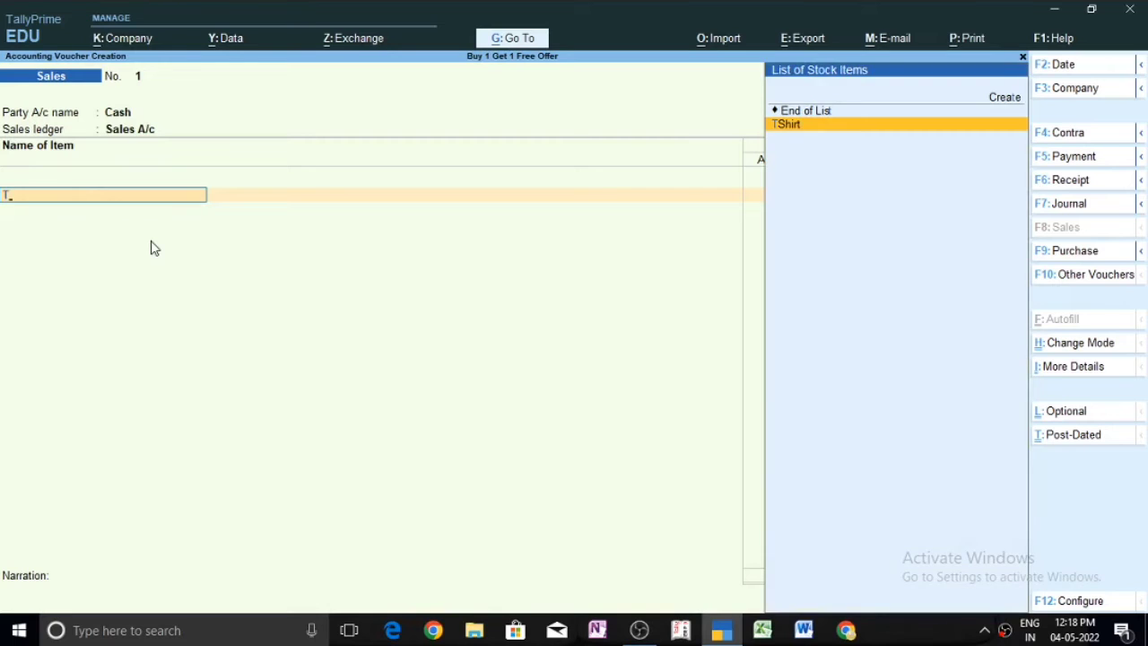
{"action": "key", "text": "Return"}
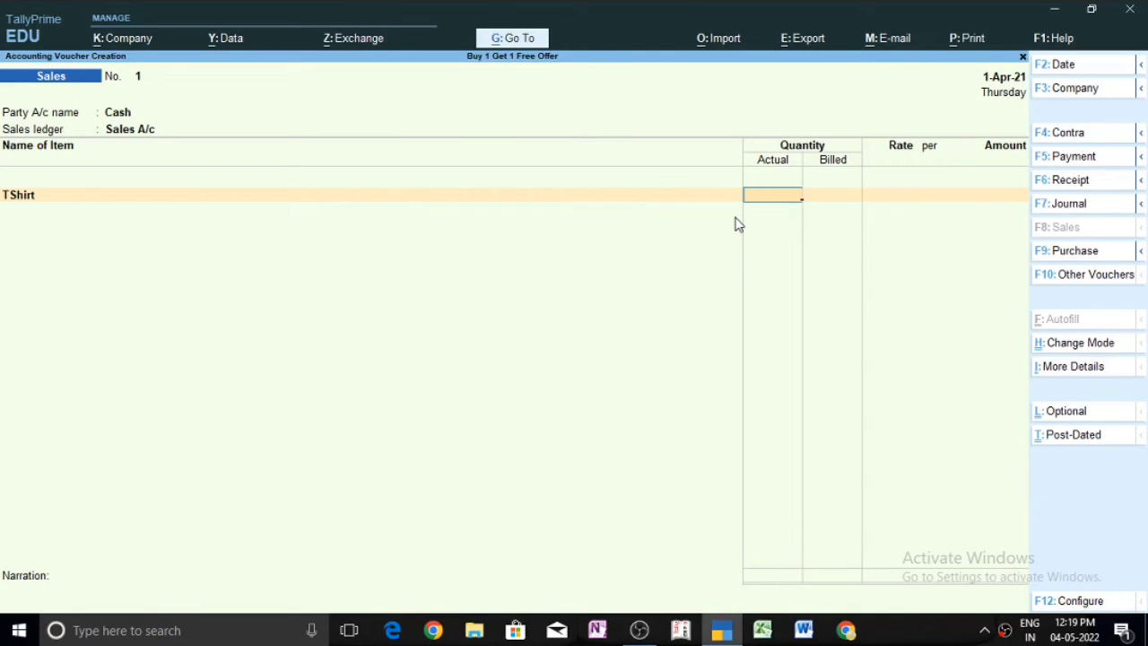
{"action": "type", "text": "3"}
{"action": "key", "text": "Return"}
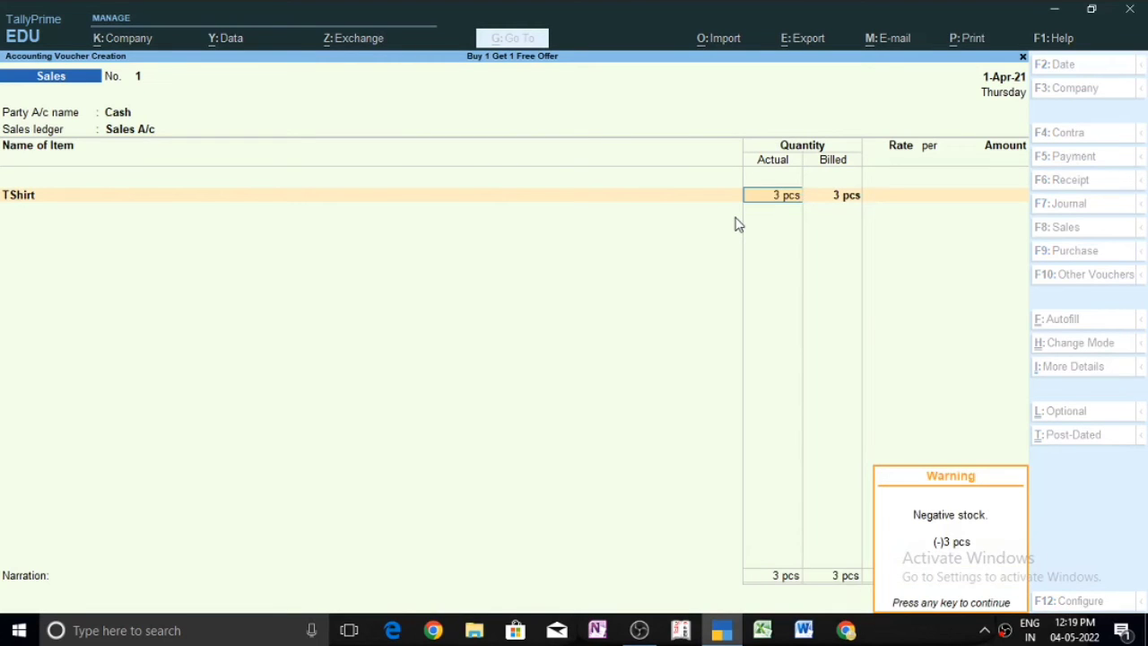
{"action": "key", "text": "Return"}
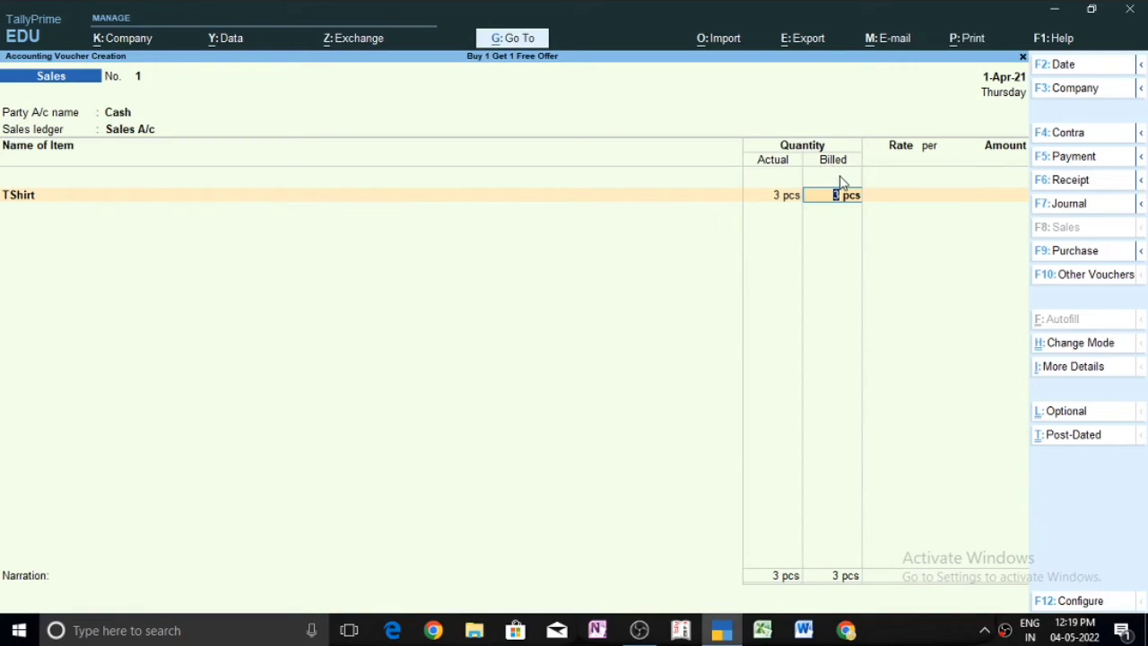
{"action": "type", "text": "2"}
{"action": "key", "text": "Return"}
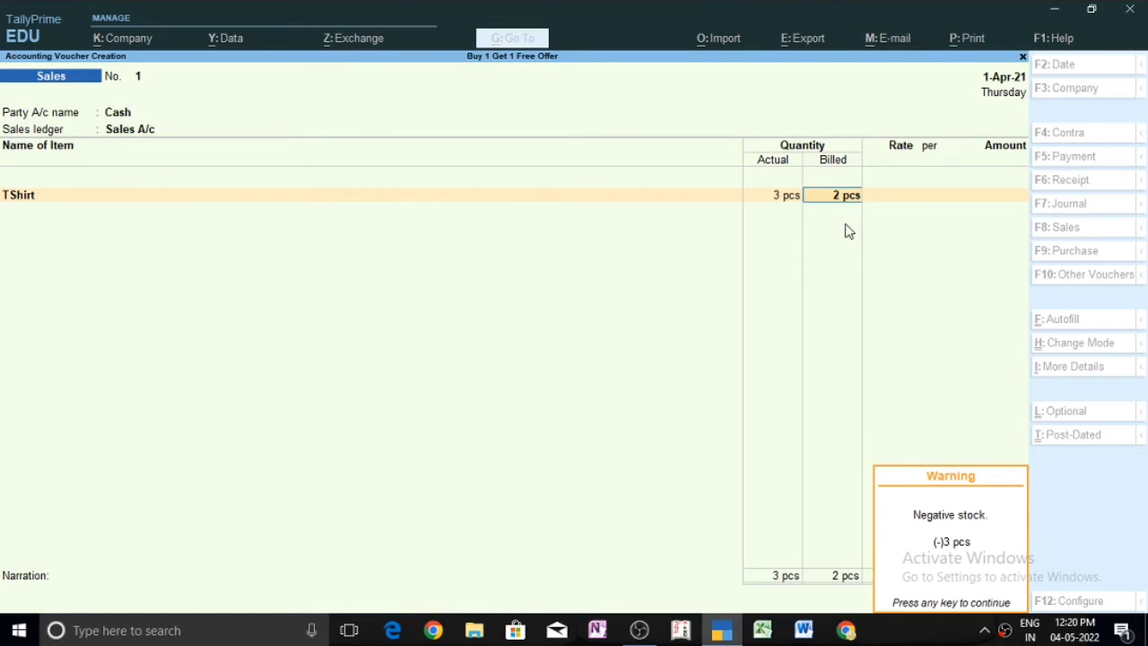
{"action": "key", "text": "Return"}
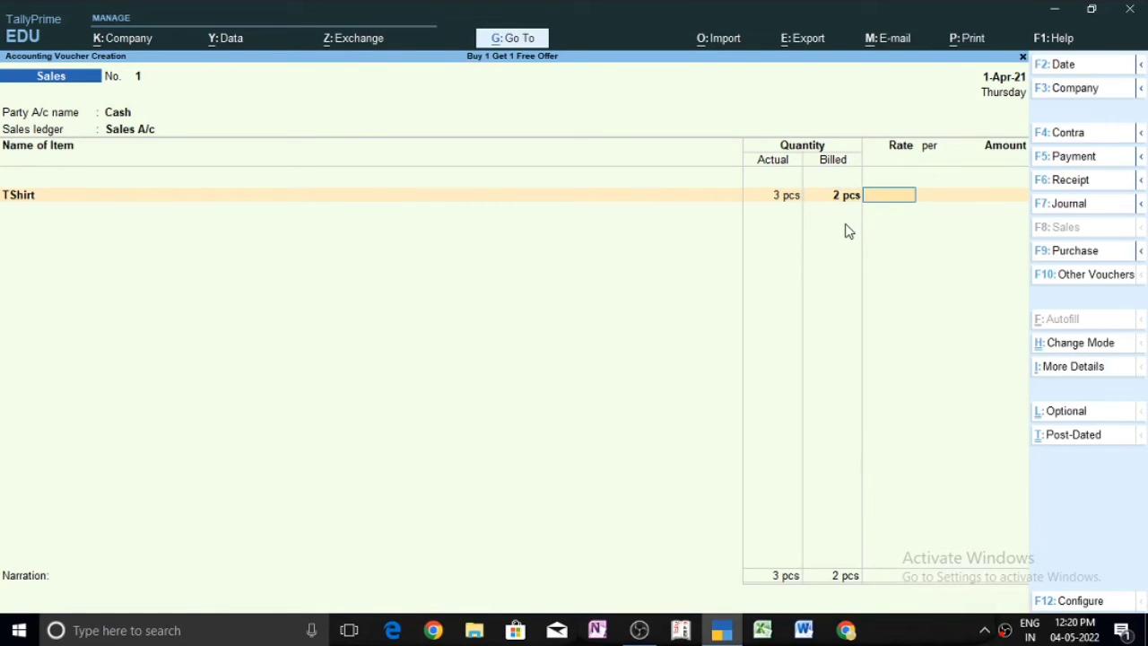
Step: Set the TShirt rate to 500 per pcs, save the sales voucher with a blank narration and leave voucher entry
{"action": "type", "text": "500"}
{"action": "key", "text": "Return"}
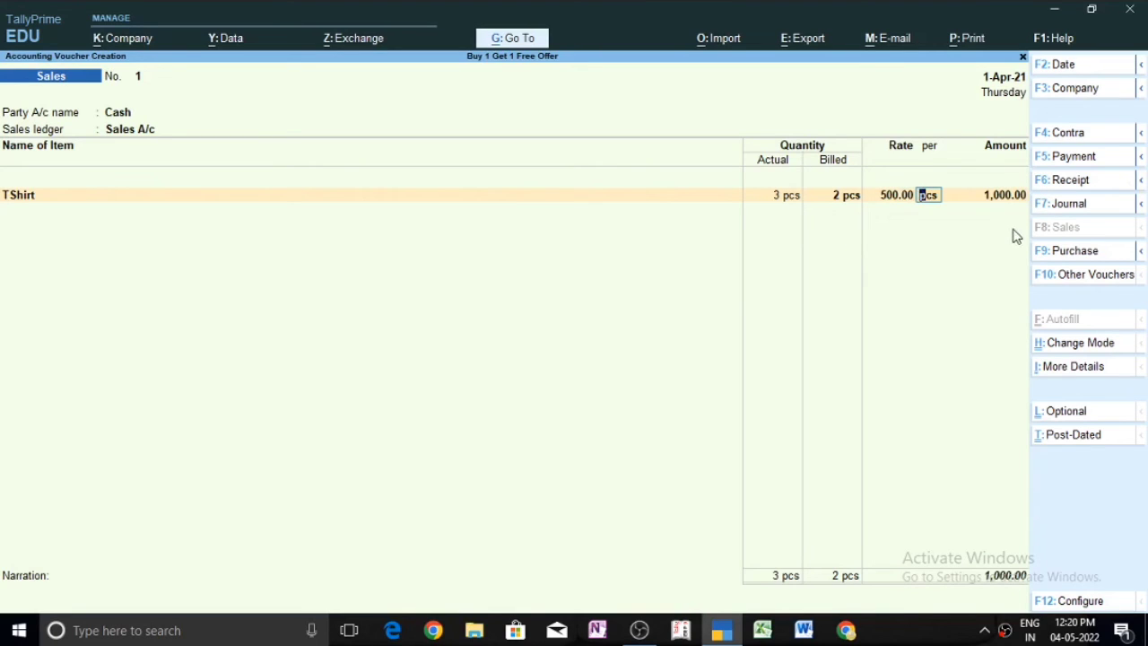
{"action": "key", "text": "Return"}
{"action": "key", "text": "Return"}
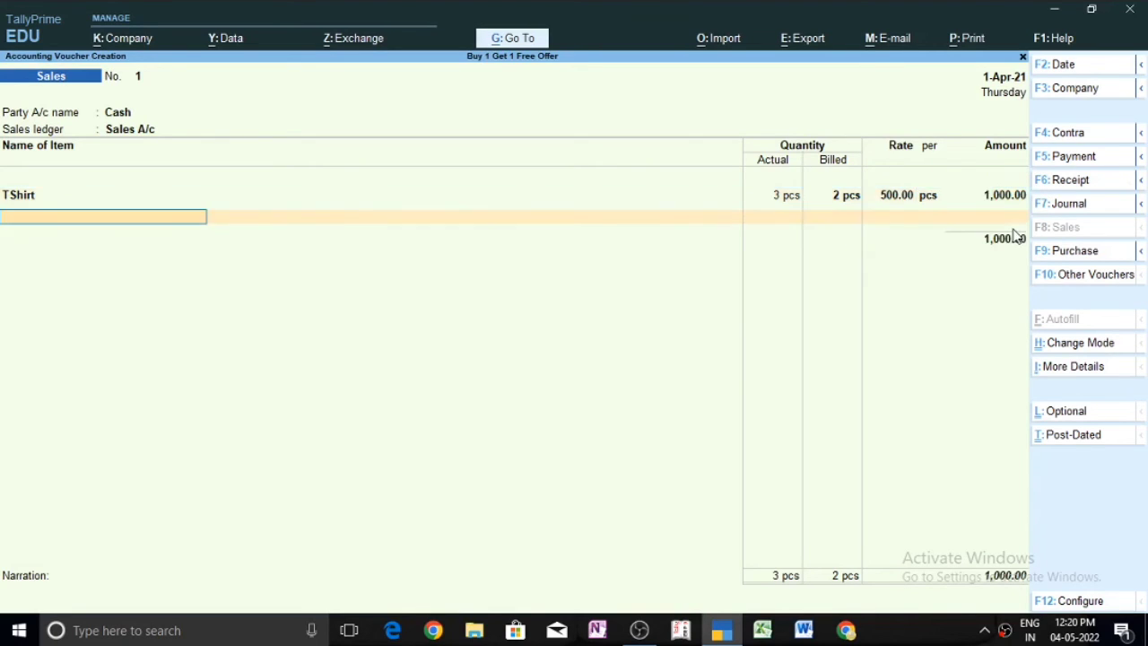
{"action": "key", "text": "Return"}
{"action": "key", "text": "Return"}
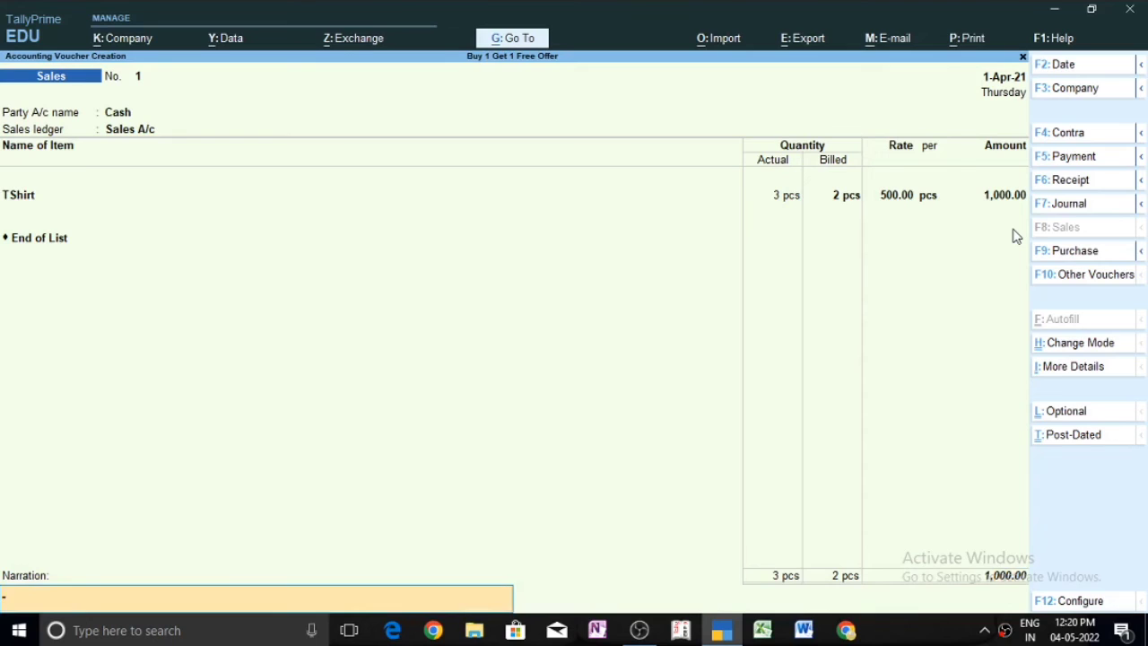
{"action": "key", "text": "Return"}
{"action": "key", "text": "Return"}
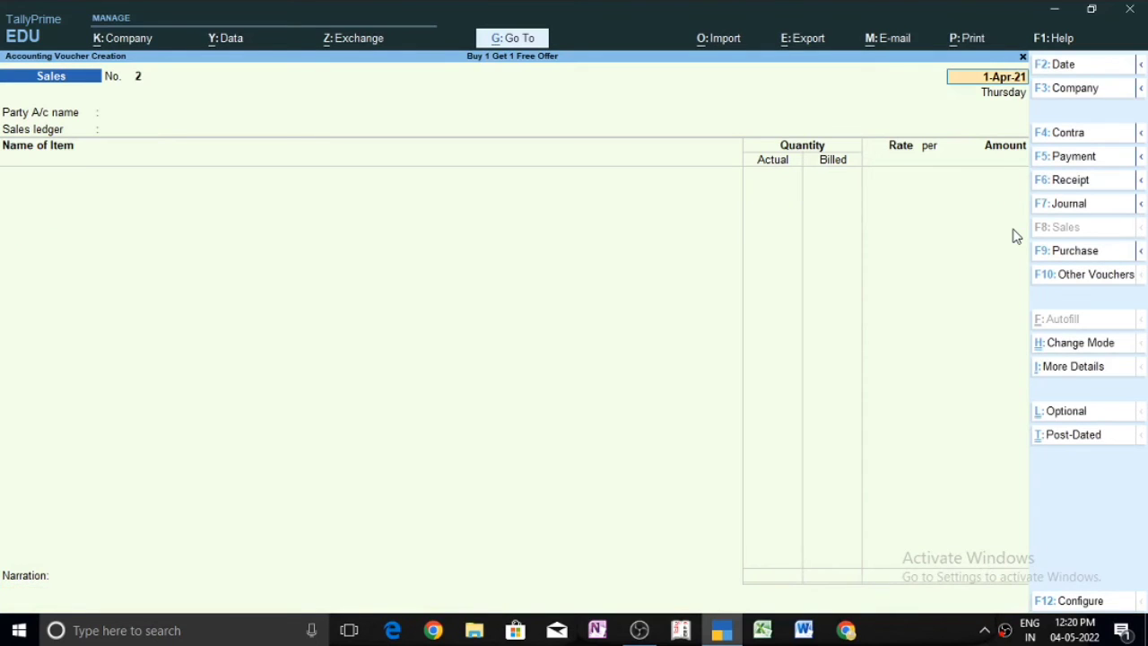
{"action": "key", "text": "Escape"}
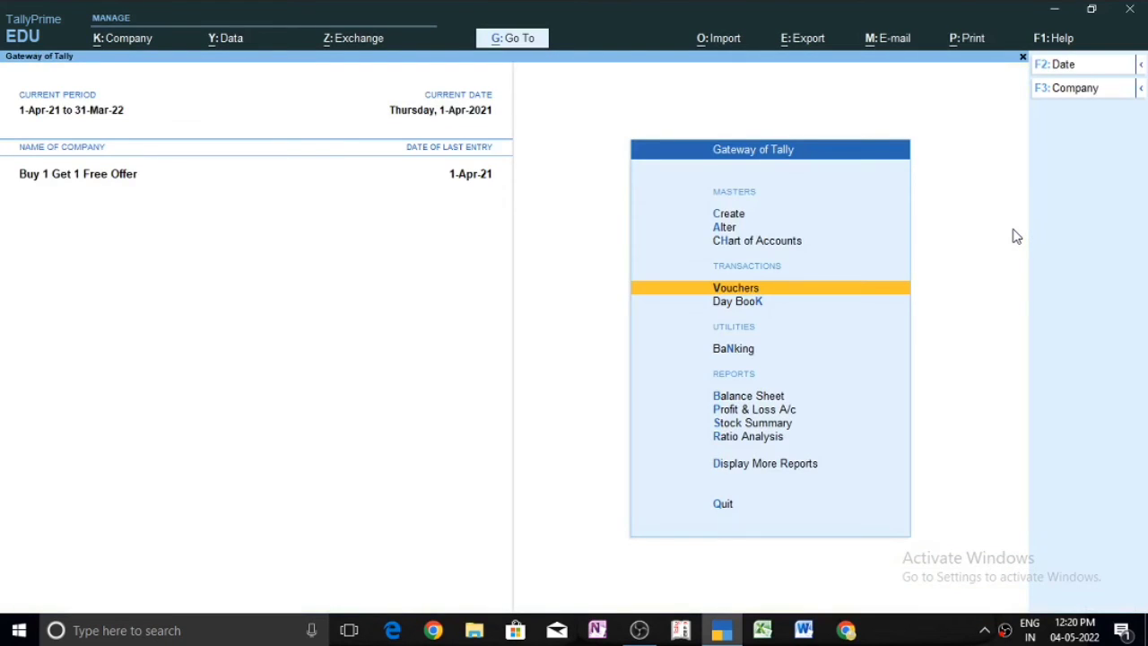
Step: Open the Day Book and display the Cash sales voucher dated 1-Apr-21
{"action": "key", "text": "Up"}
{"action": "key", "text": "Up"}
{"action": "key", "text": "Up"}
{"action": "key", "text": "Up"}
{"action": "key", "text": "Up"}
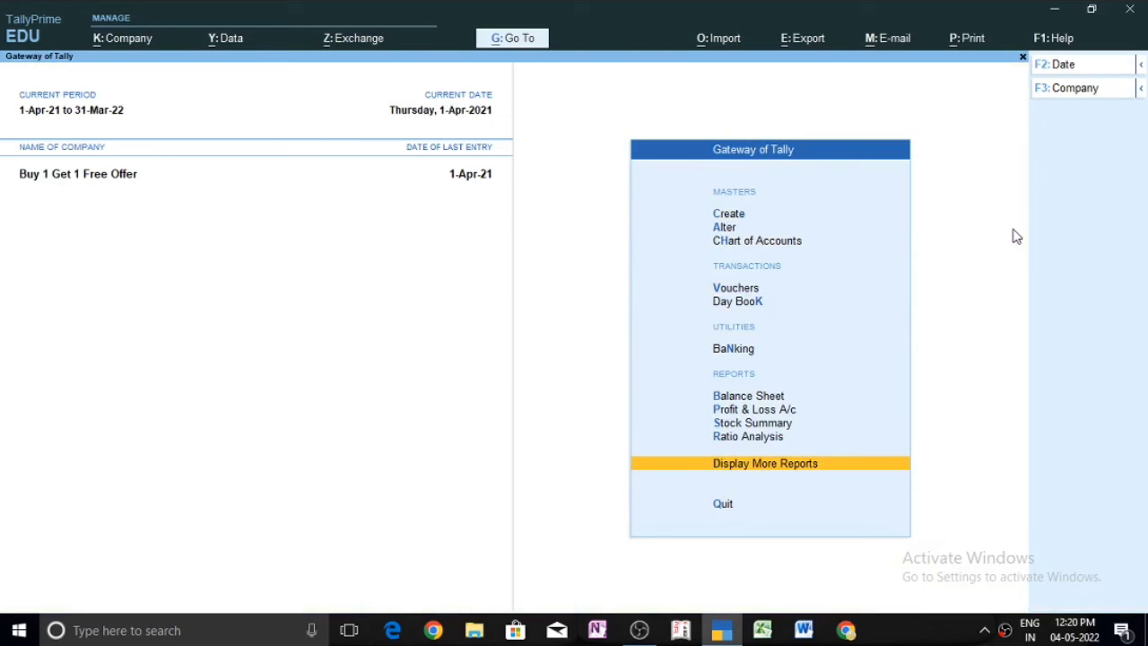
{"action": "key", "text": "Return"}
{"action": "key", "text": "Down"}
{"action": "key", "text": "Return"}
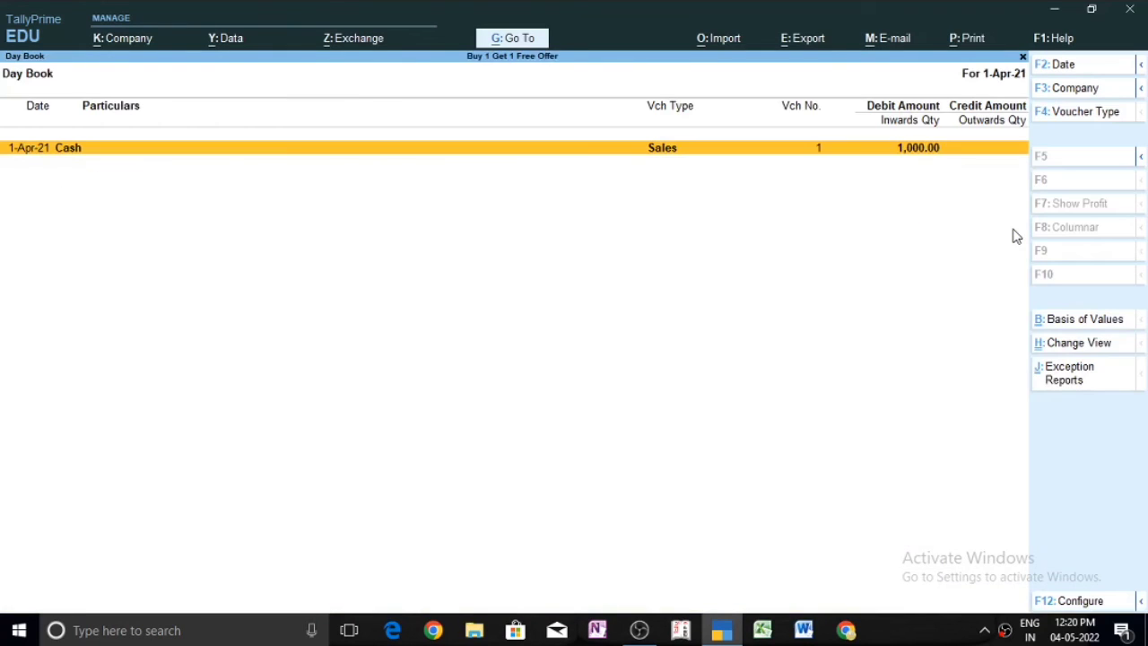
{"action": "key", "text": "Return"}
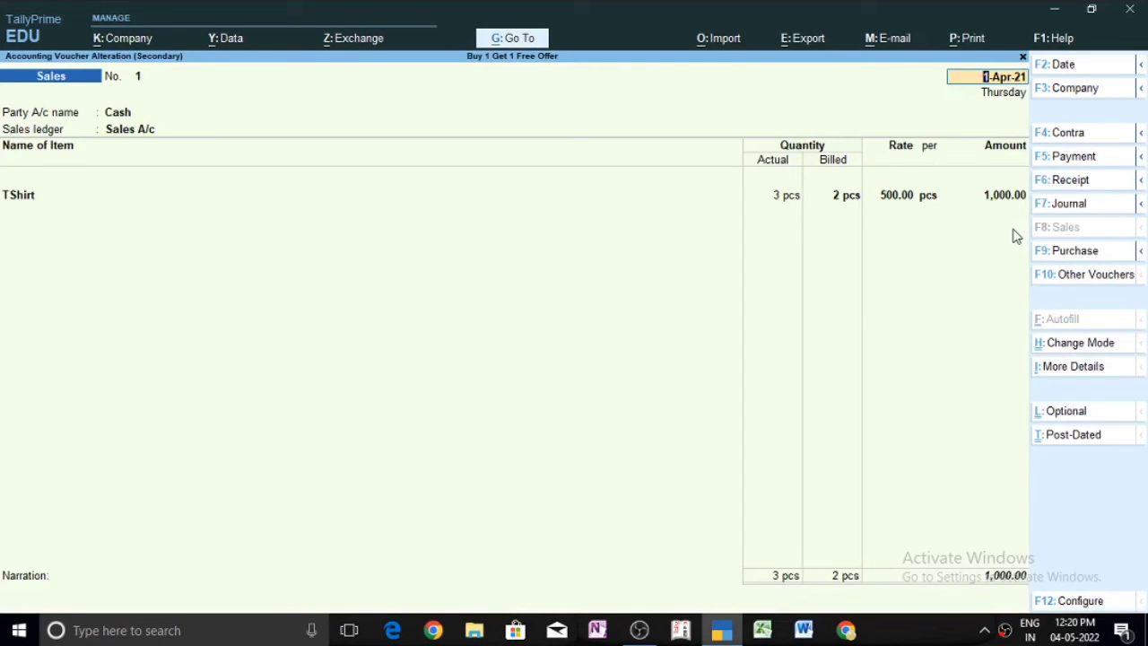
Step: Preview the printed invoice for the sales voucher, examine its quantity and amount columns, and return to the voucher
{"action": "key", "text": "ctrl+p"}
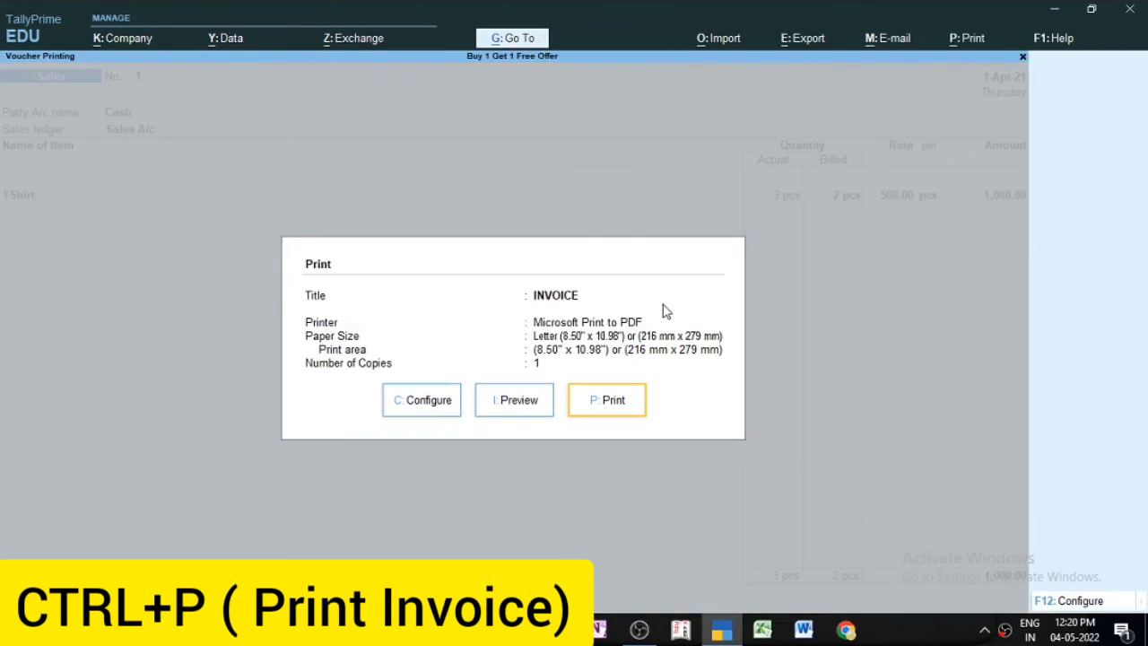
{"action": "left_click", "coordinate": [504, 405]}
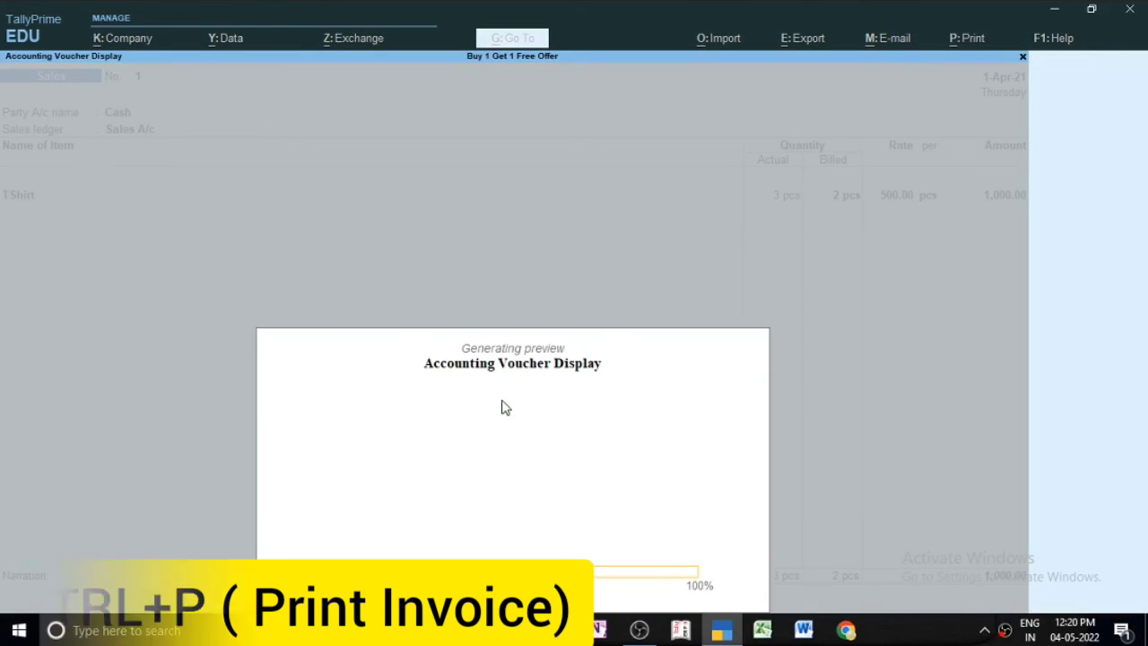
{"action": "left_click", "coordinate": [679, 584]}
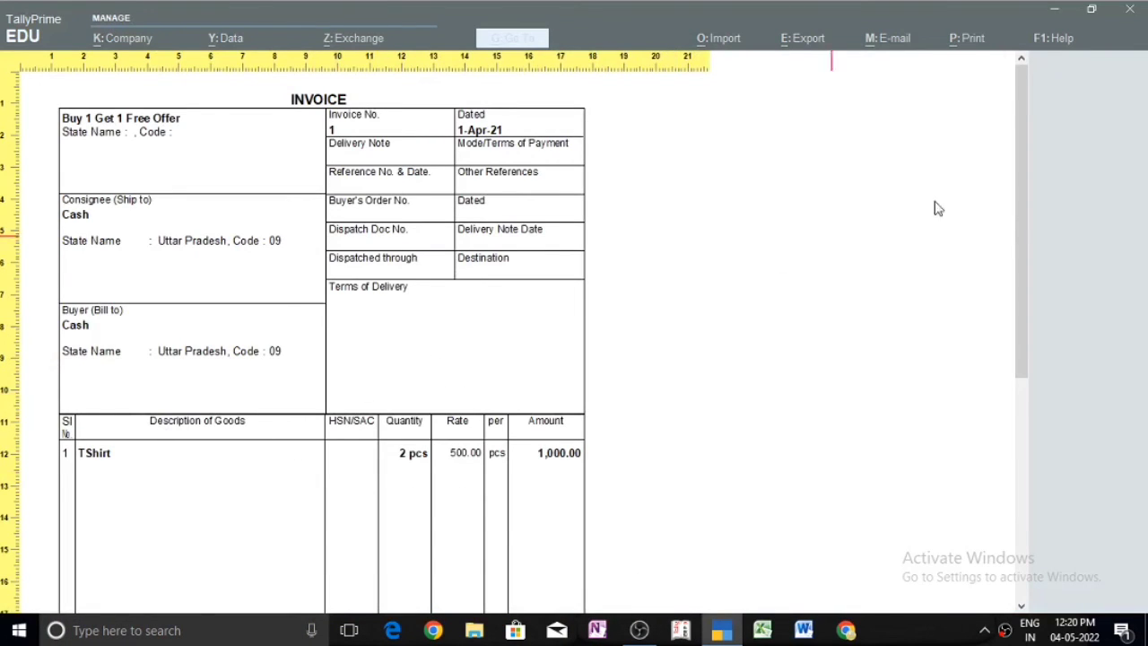
{"action": "left_click_drag", "start_coordinate": [1019, 231], "coordinate": [1025, 298]}
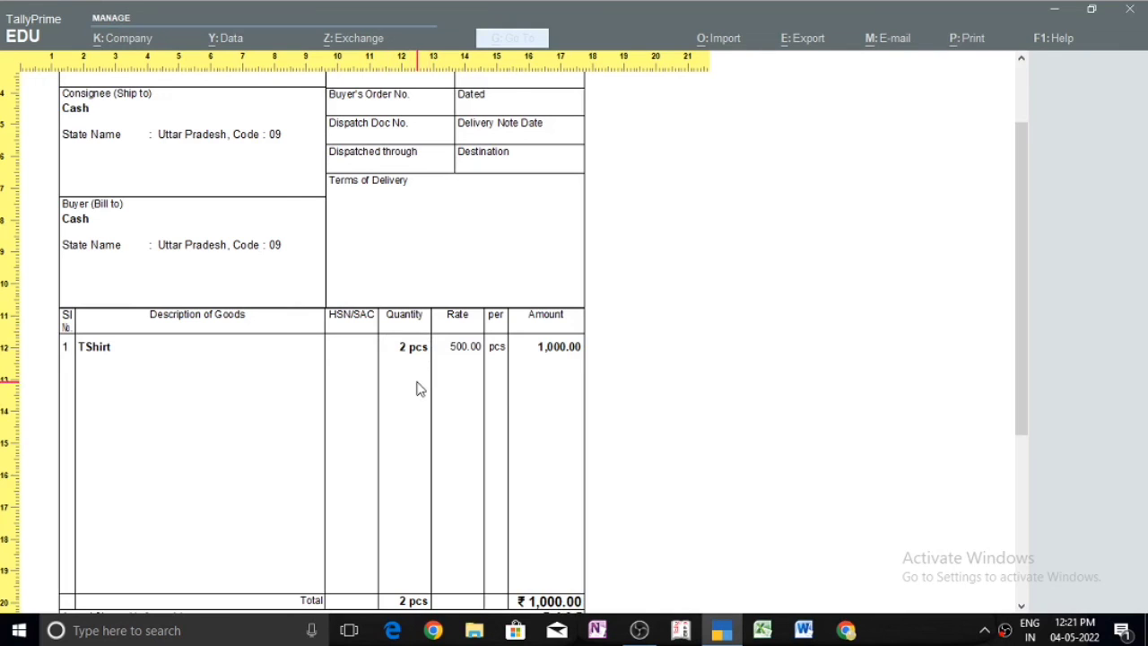
{"action": "scroll", "coordinate": [1026, 346], "scroll_direction": "down", "scroll_amount": 2}
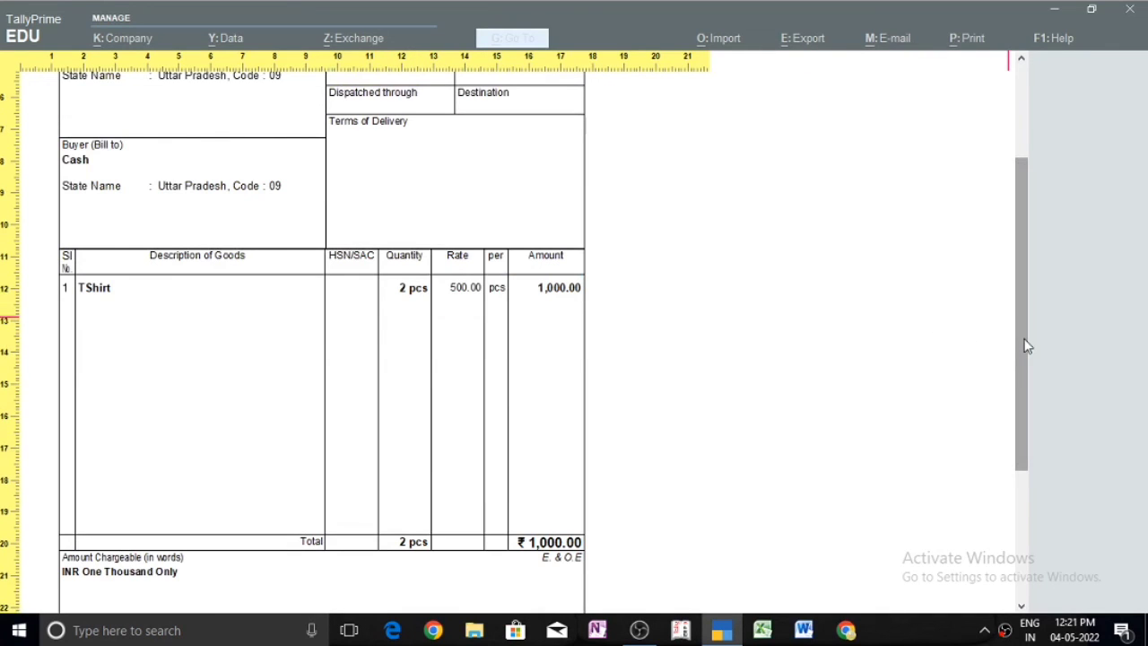
{"action": "scroll", "coordinate": [1027, 346], "scroll_direction": "up", "scroll_amount": 5}
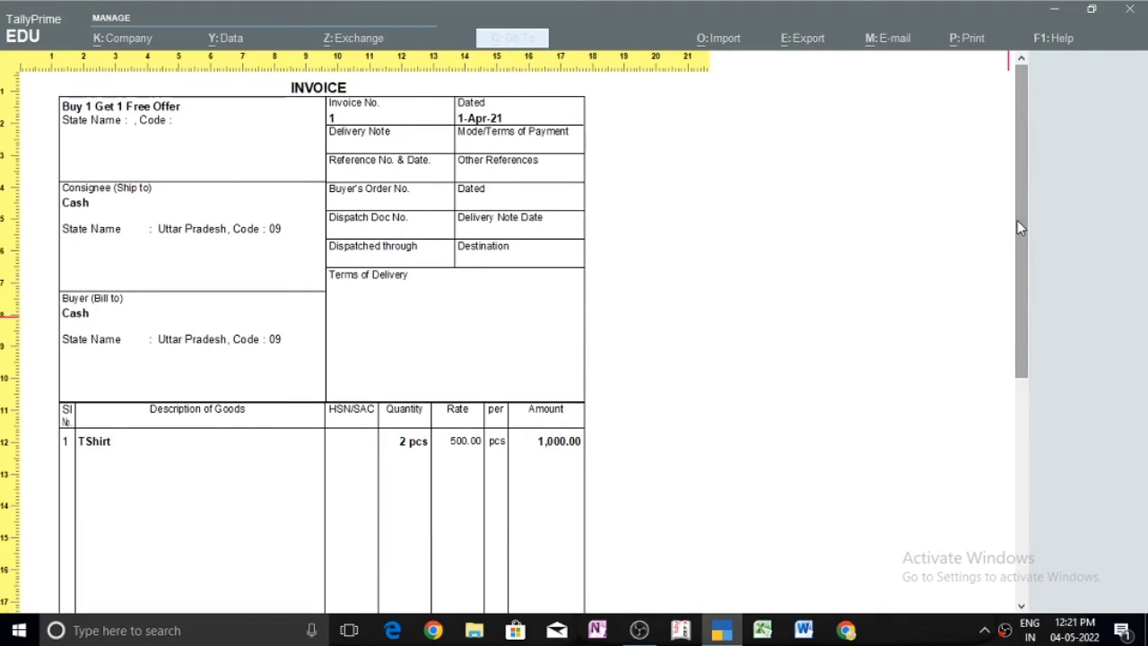
{"action": "key", "text": "z"}
{"action": "key", "text": "Escape"}
{"action": "key", "text": "Escape"}
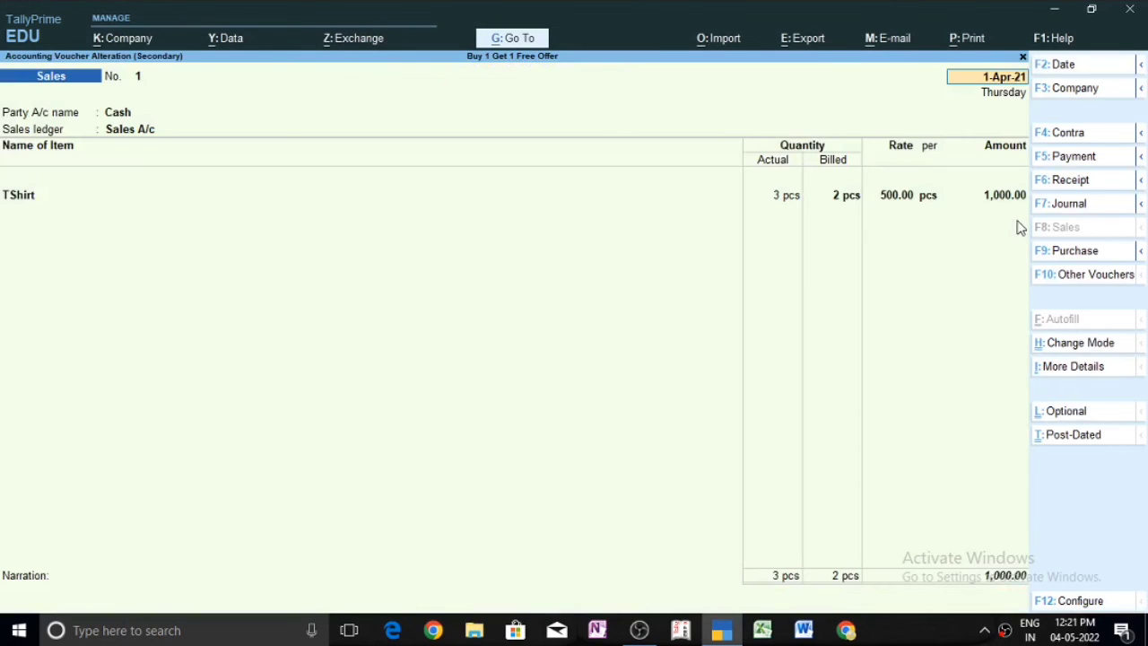